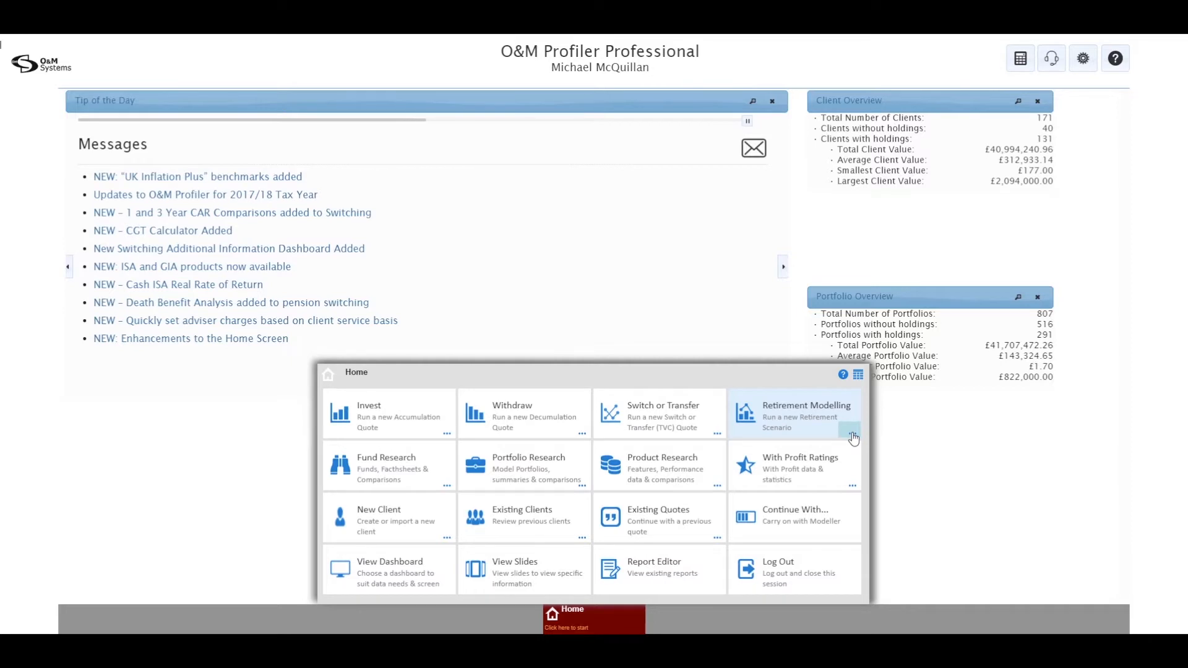
Step: Start a new Retirement Modeller Quote from the Retirement Modelling tile's recent quotes list
click(853, 435)
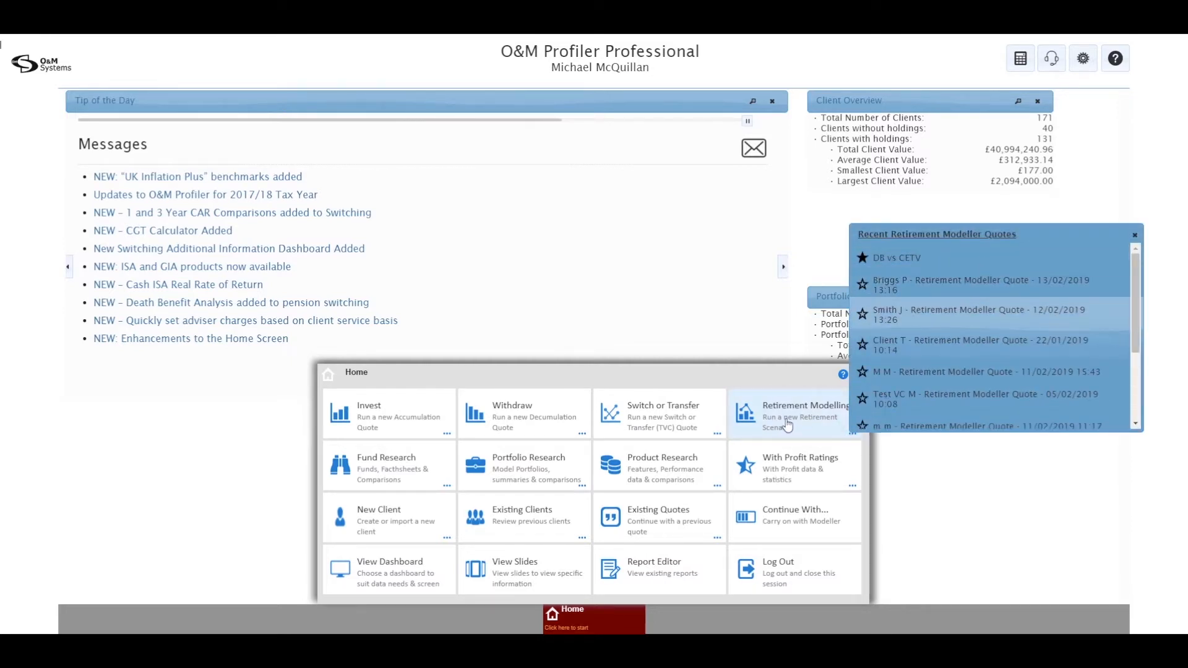
click(787, 424)
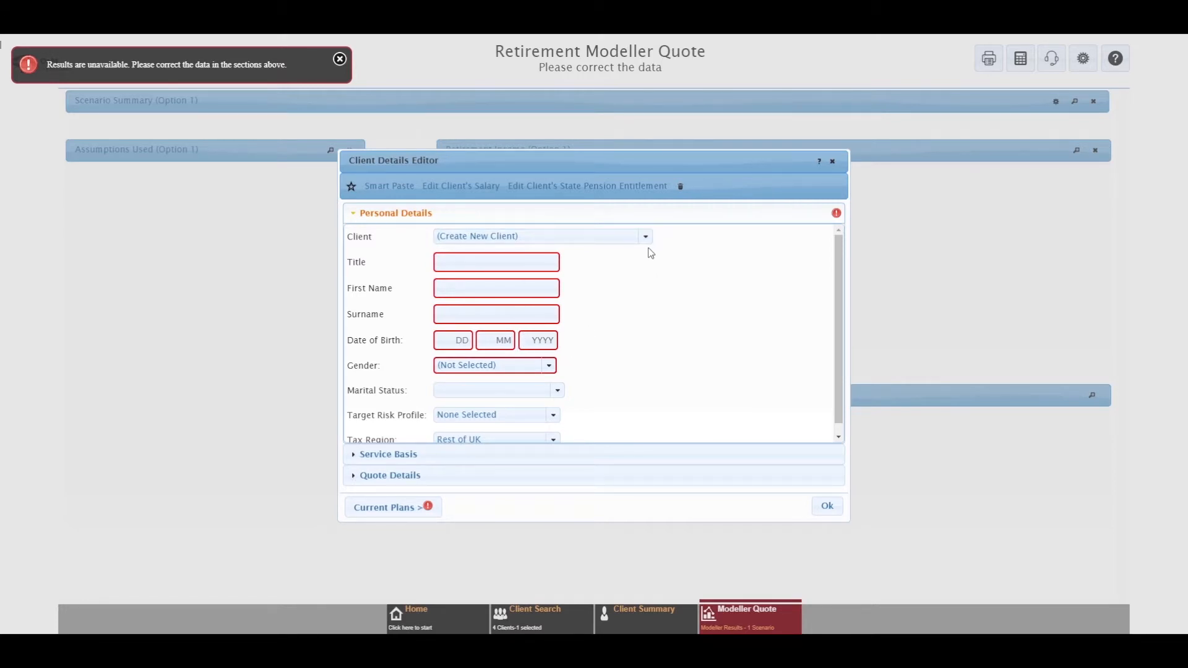
Step: Search the Client dropdown by the client's surname and select the matching saved client
click(647, 238)
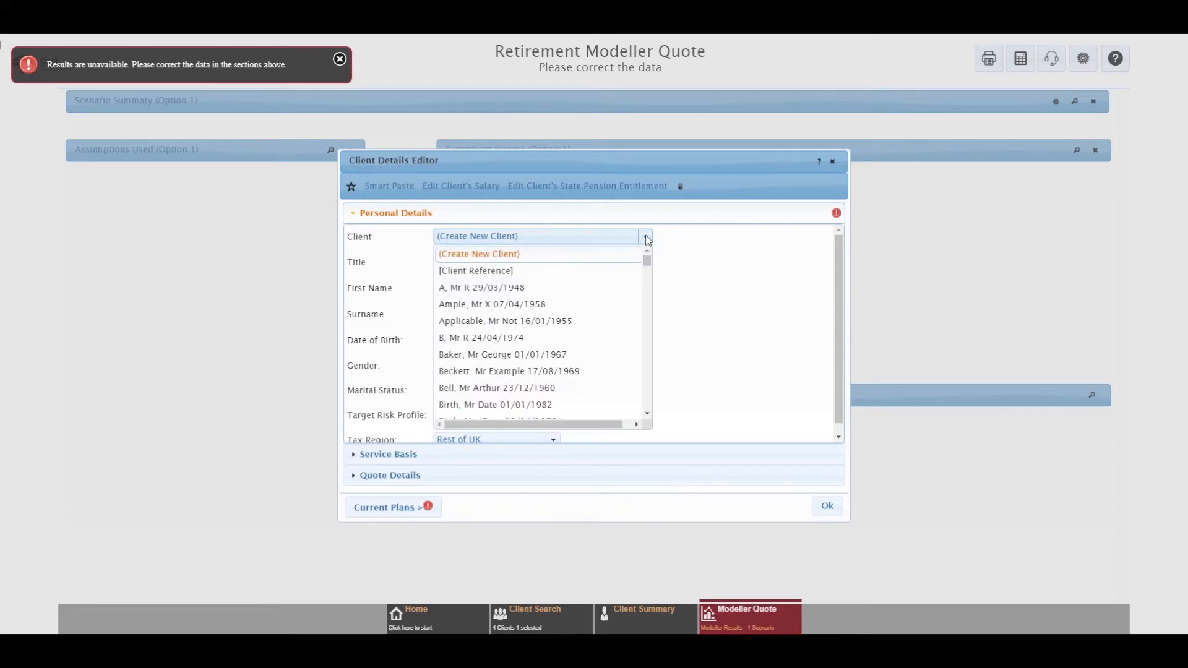
click(482, 238)
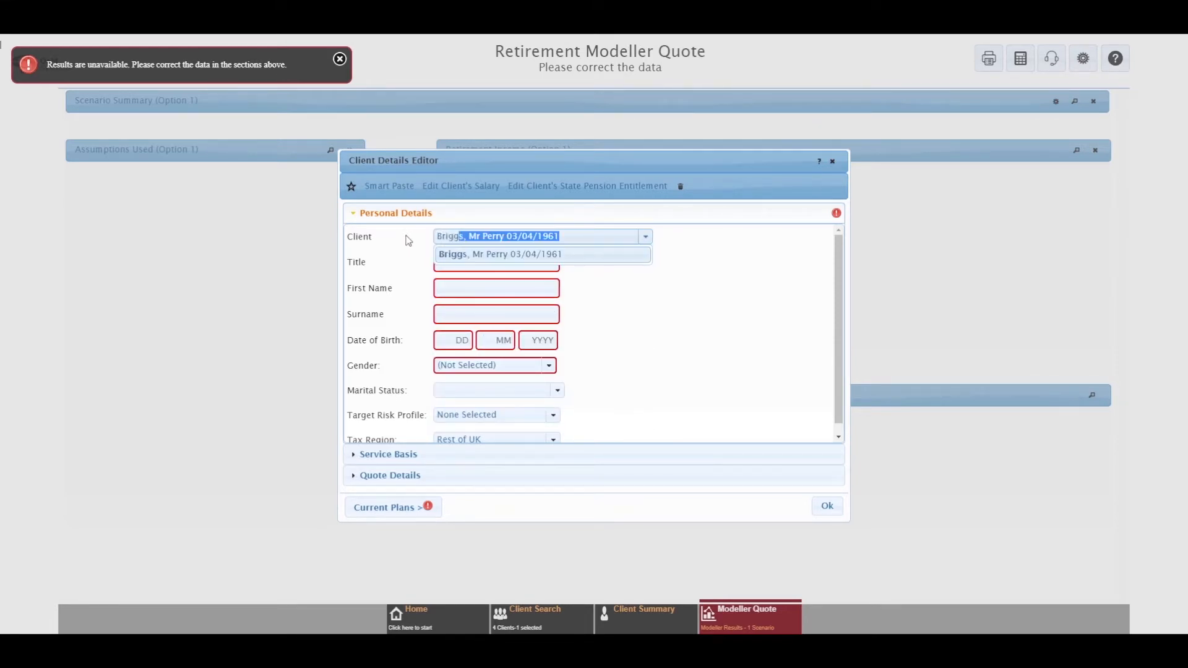
click(480, 260)
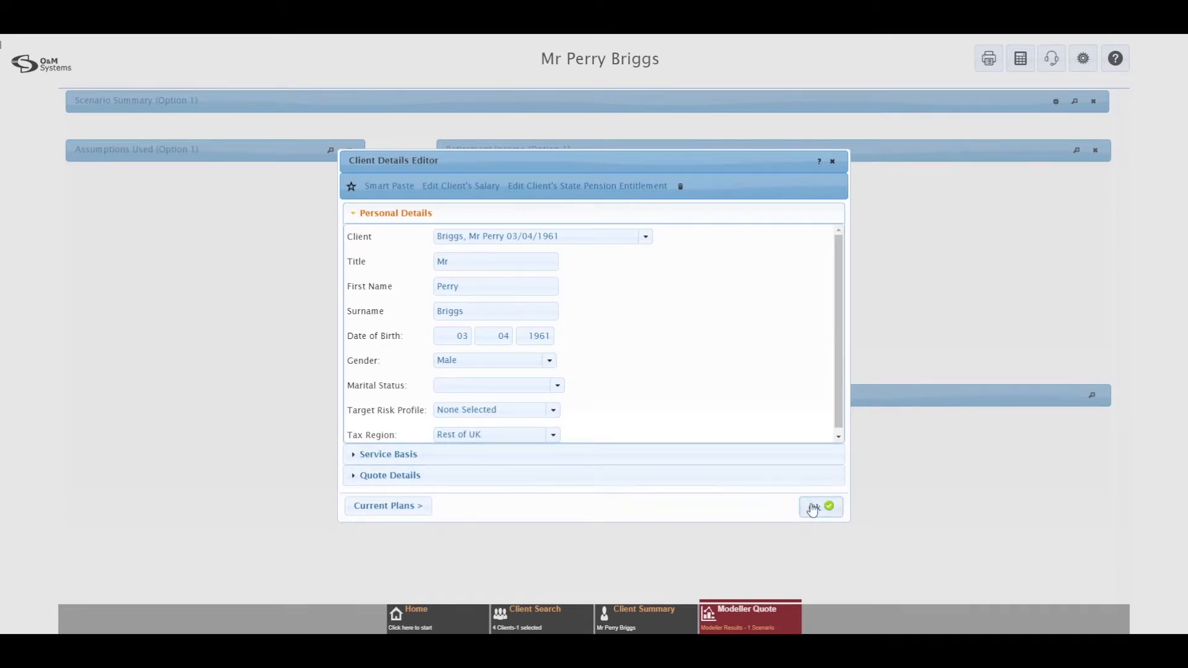
Step: Advance to the Current Plan List showing the personal pension, ISA and GIA
click(388, 506)
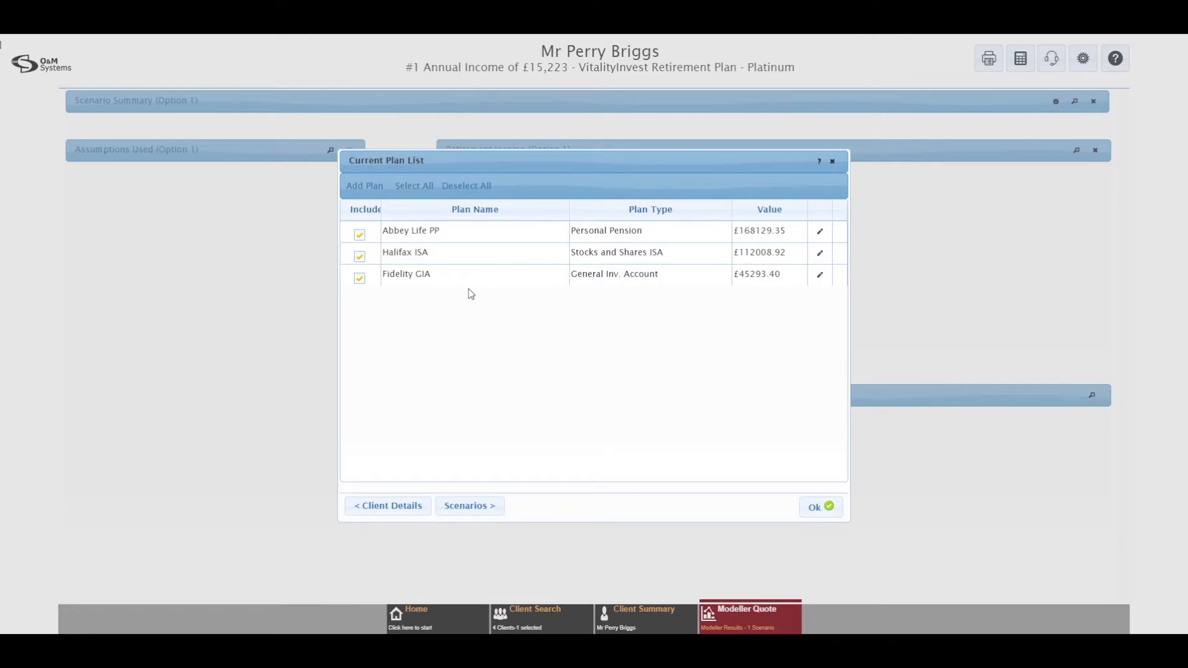
Step: Add a new Earned Income plan named 'Part Time Job'
click(365, 186)
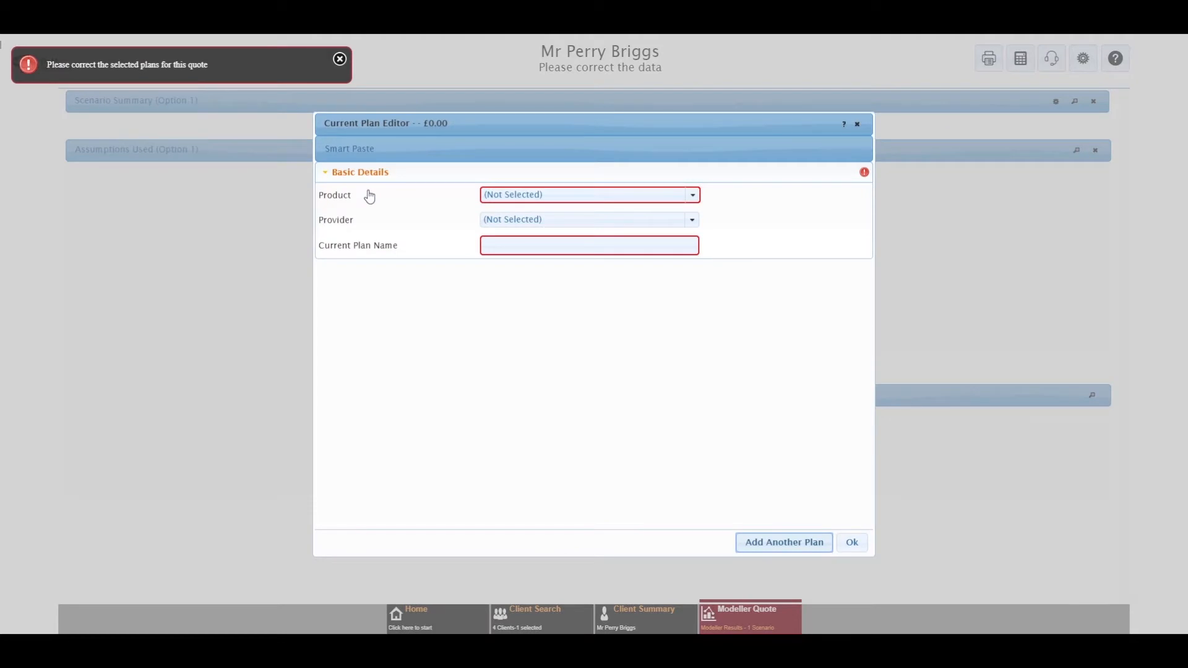
click(693, 196)
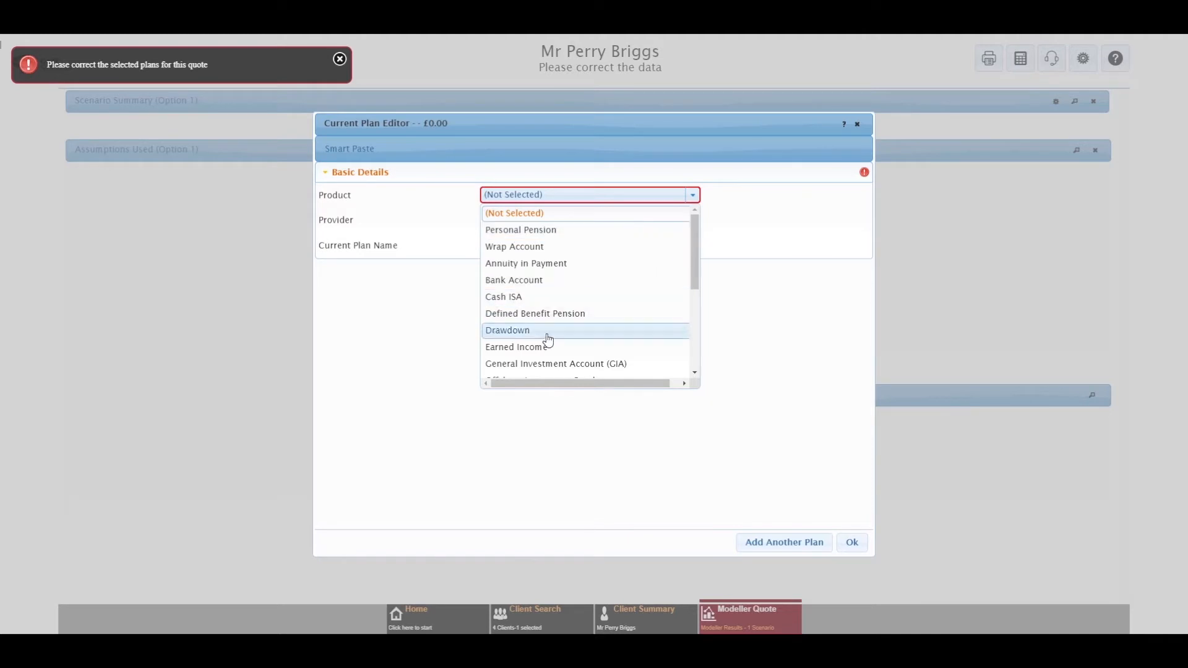
scroll(538, 351, down, 3)
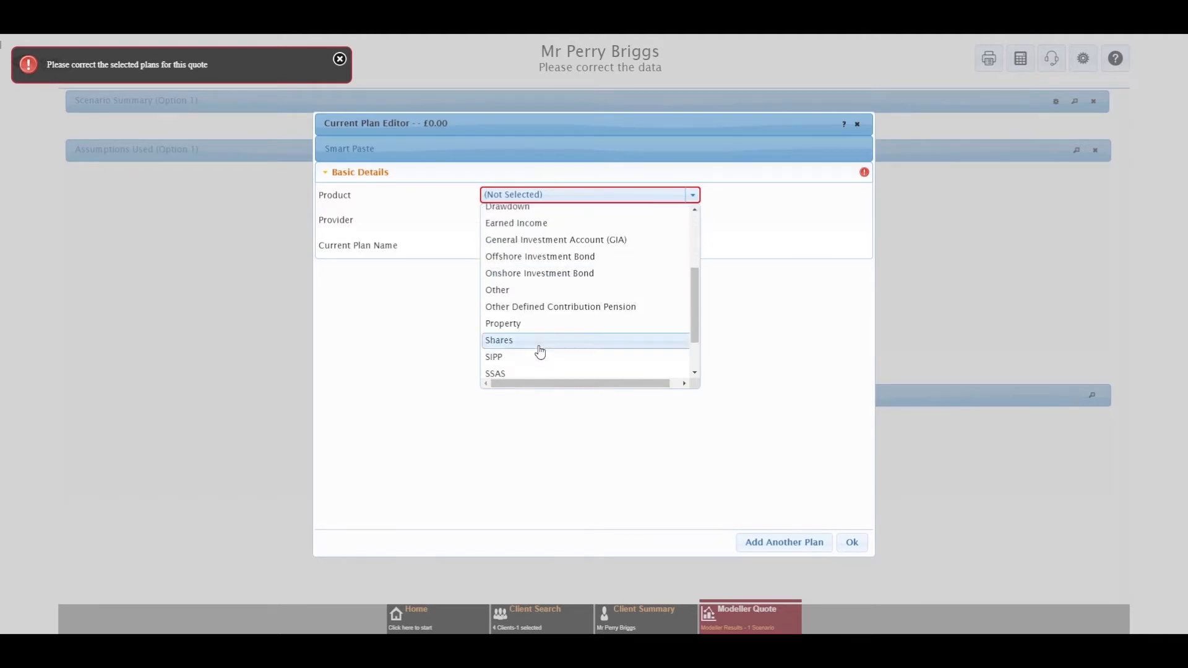
scroll(557, 282, up, 3)
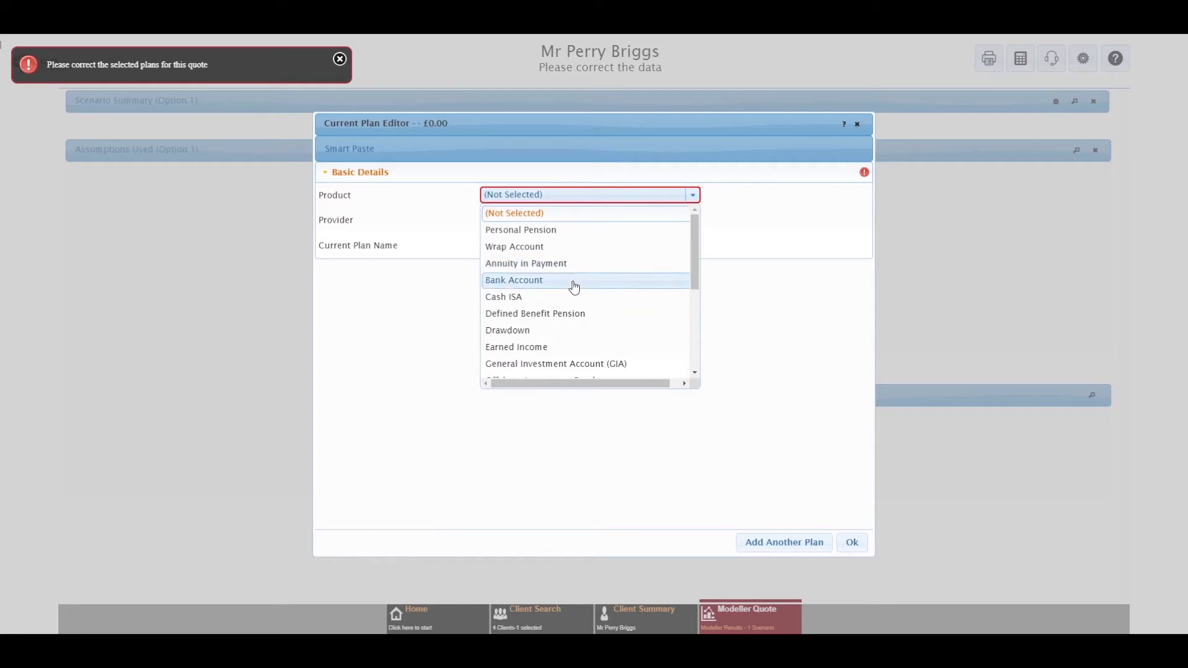
click(544, 348)
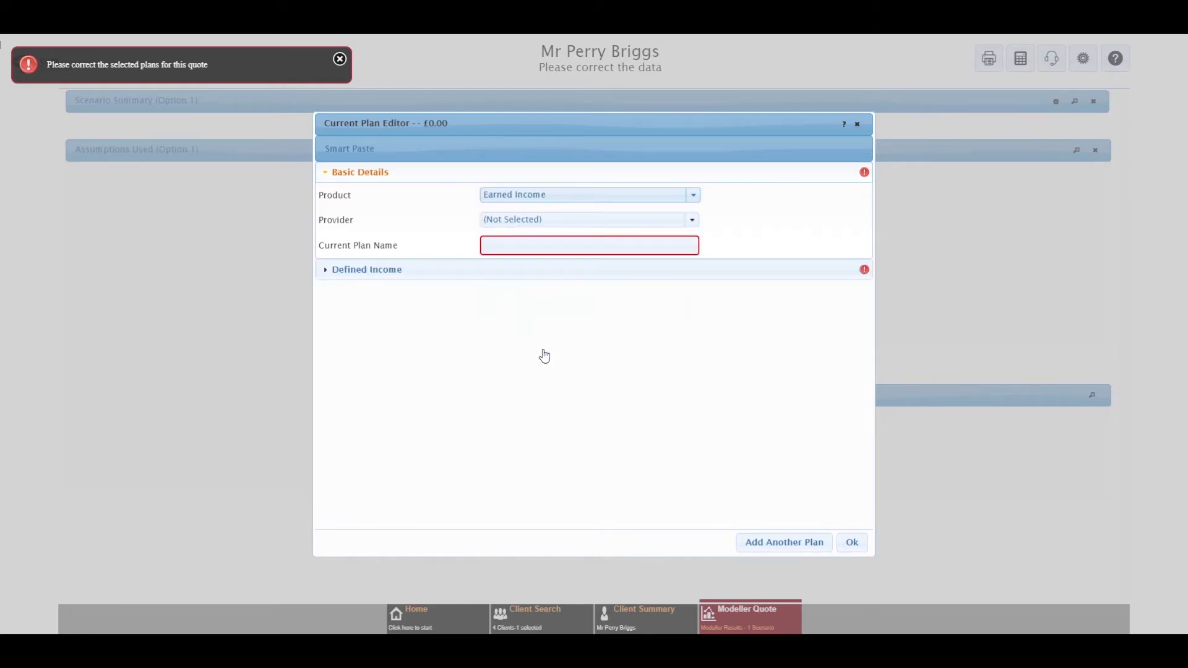
click(620, 245)
text(Part Time )
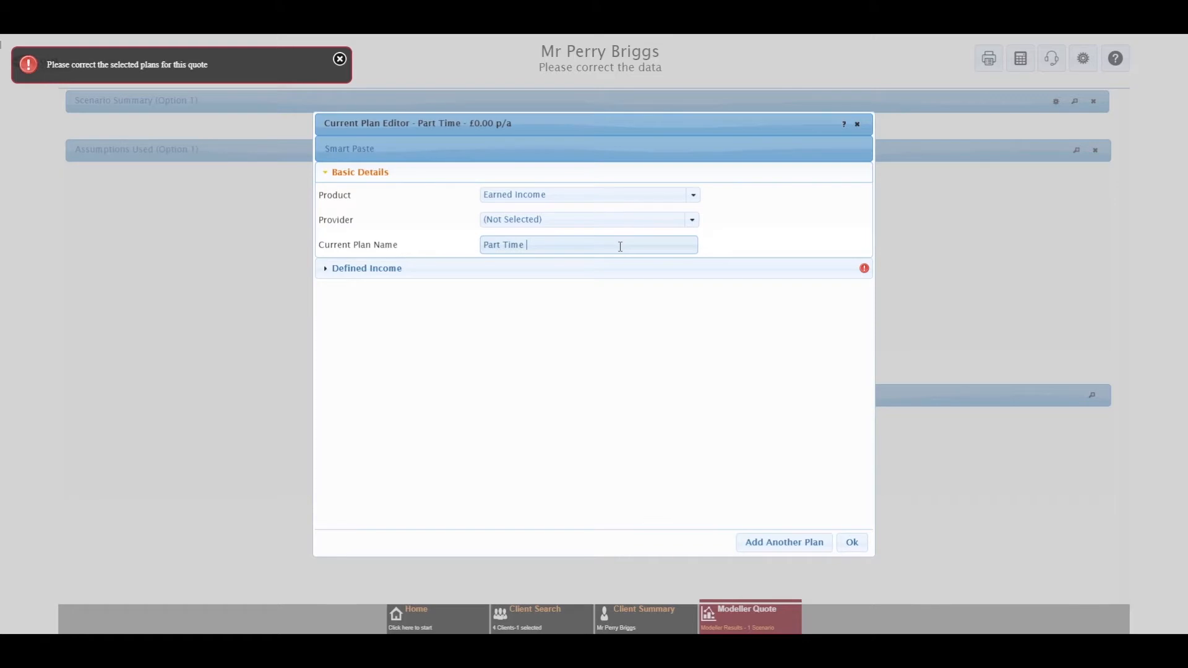
text(Job)
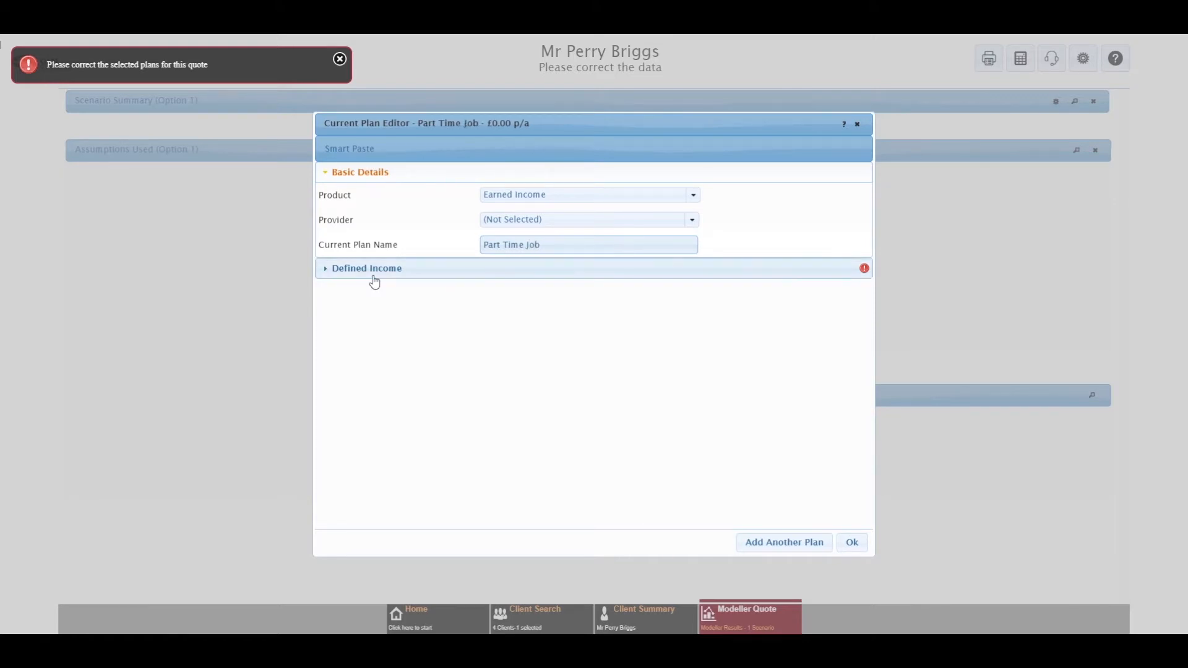
Step: Give the plan a defined income of £6,000 a year ending at age 70, and save it
click(373, 277)
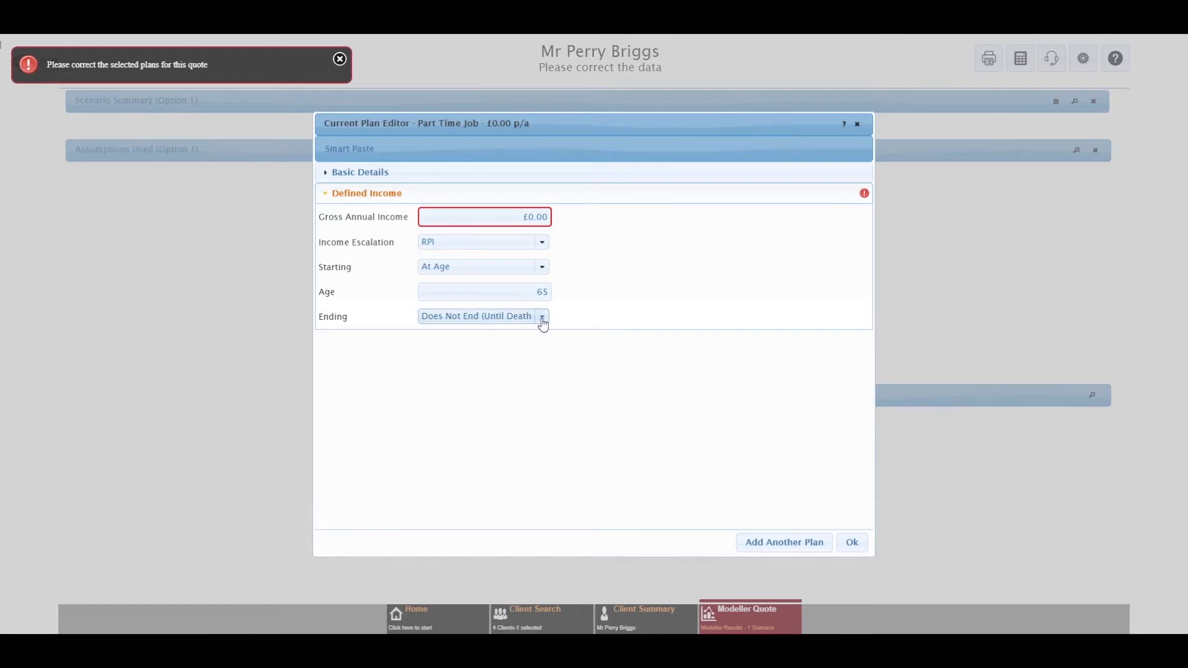
click(543, 318)
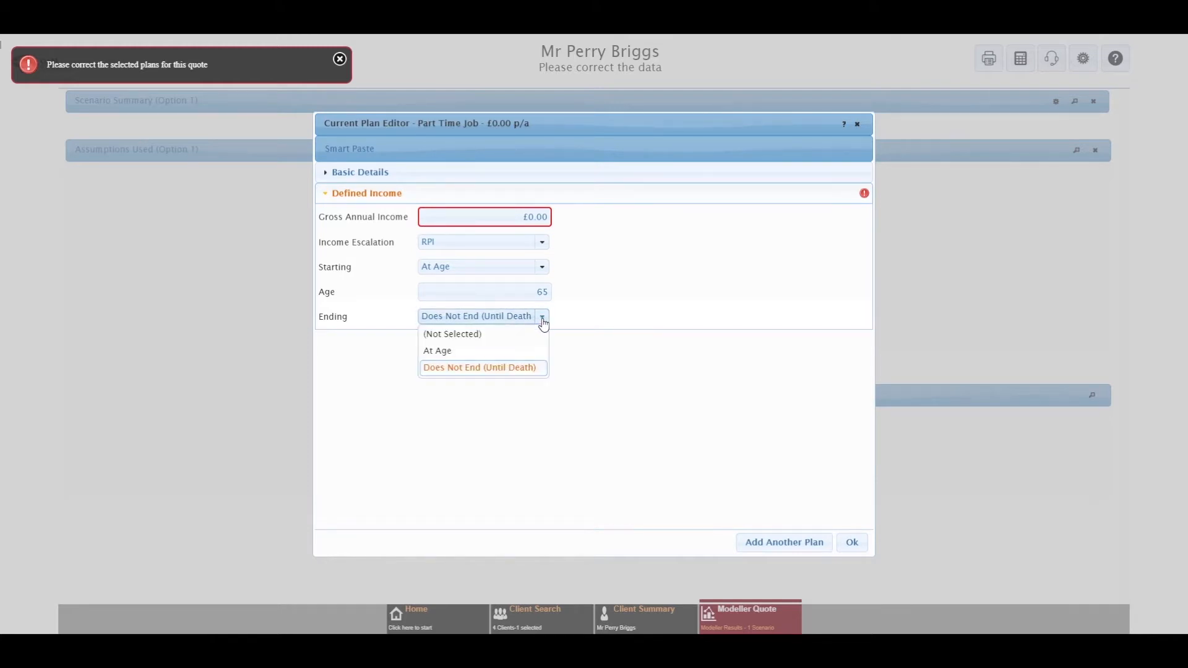
click(485, 350)
click(524, 339)
text(70)
click(508, 217)
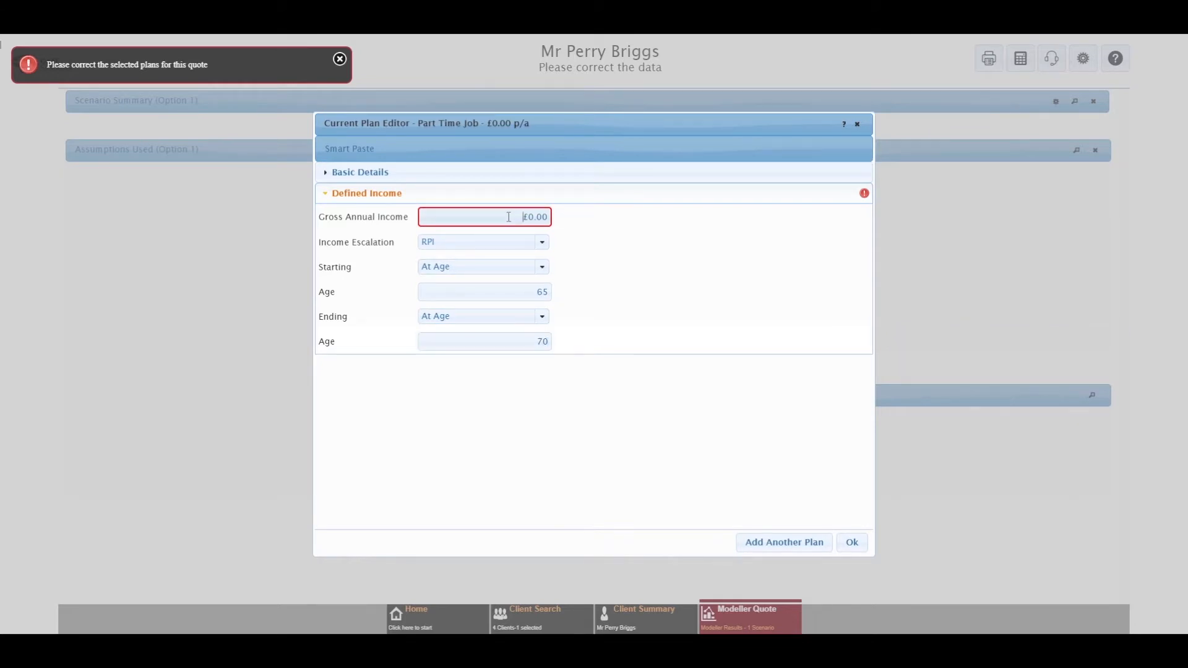
text(6000)
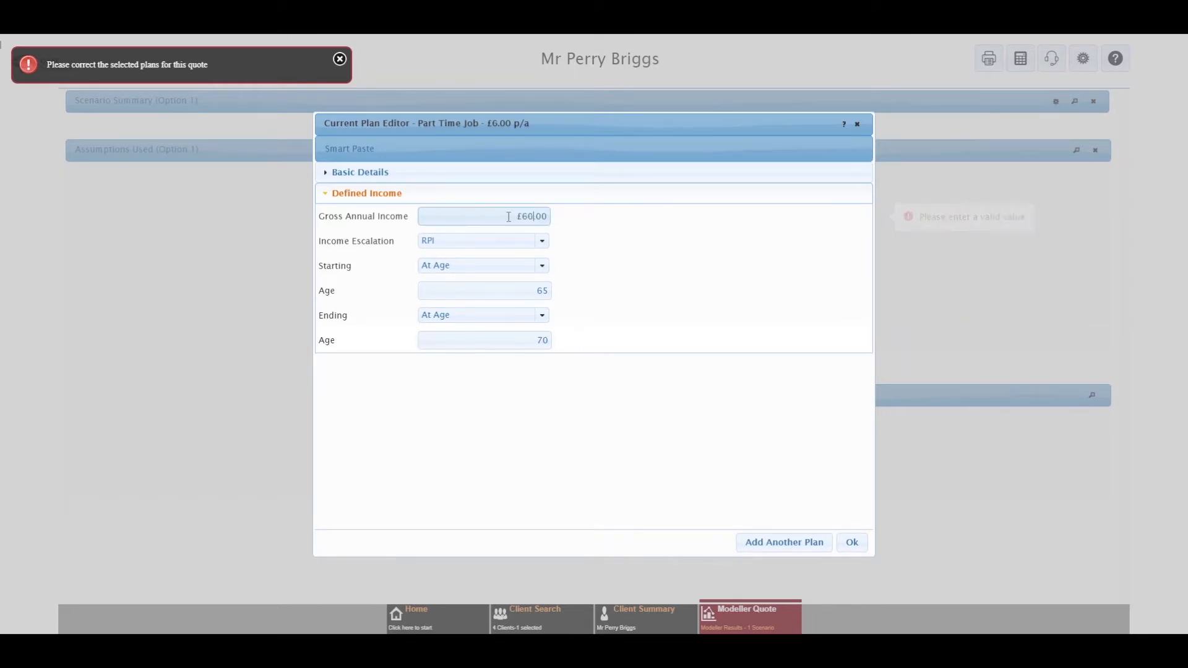
click(673, 305)
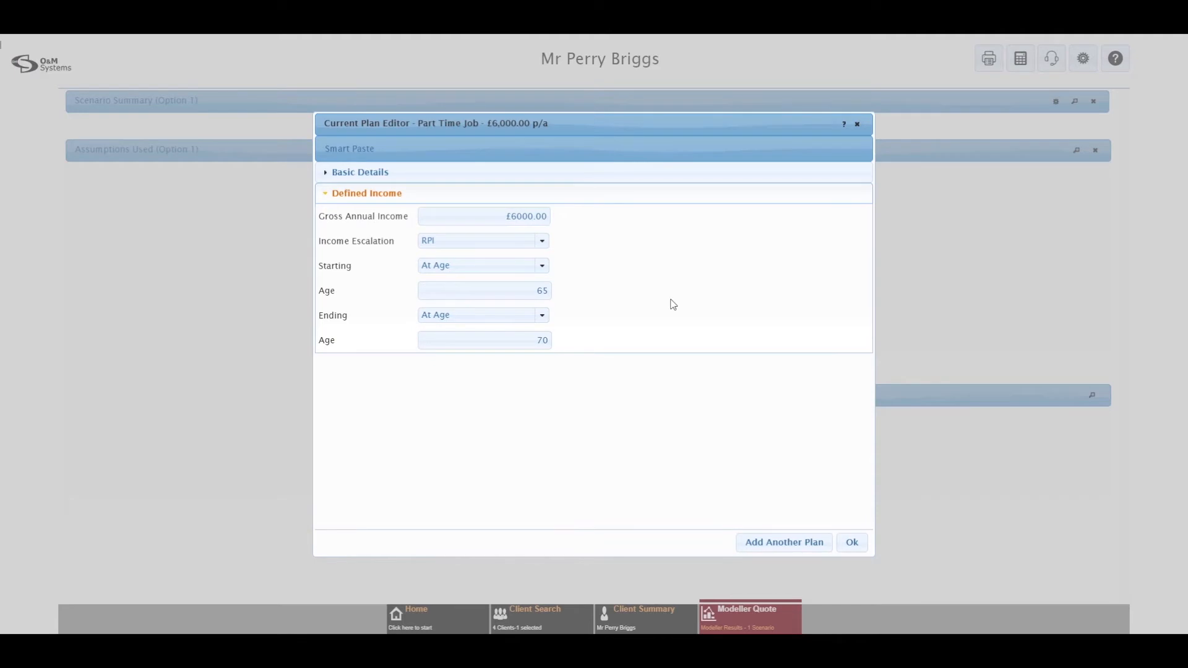
click(849, 543)
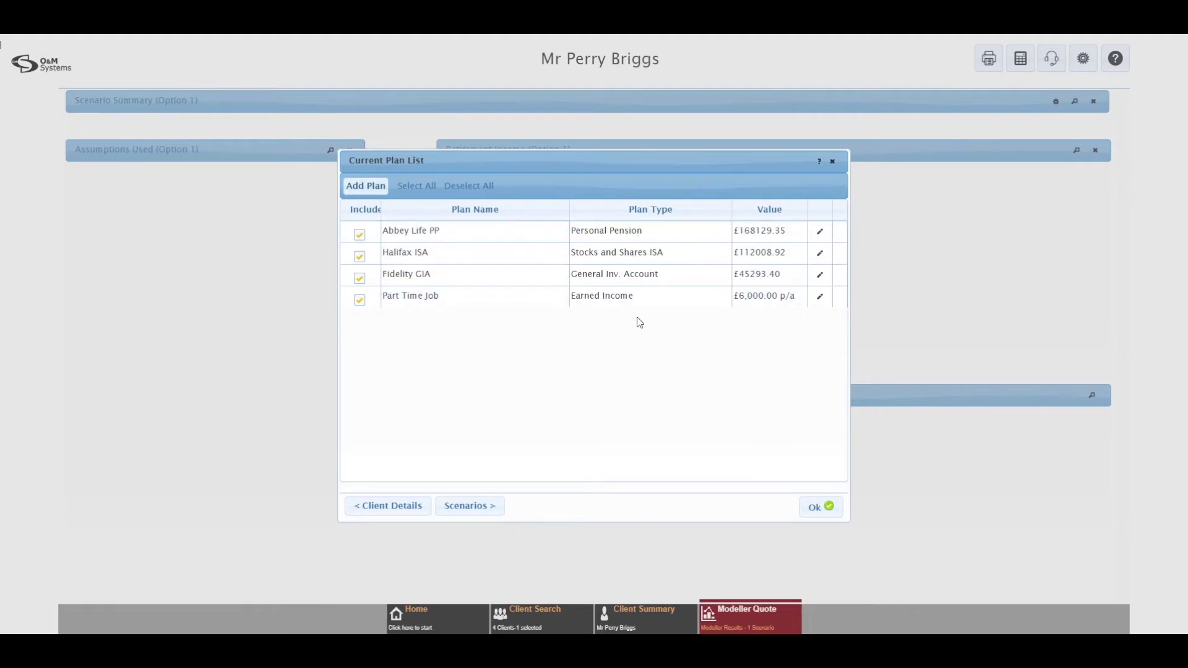
Step: Go to the Scenarios list and open Scenario 1 in the Quick Editor
click(469, 506)
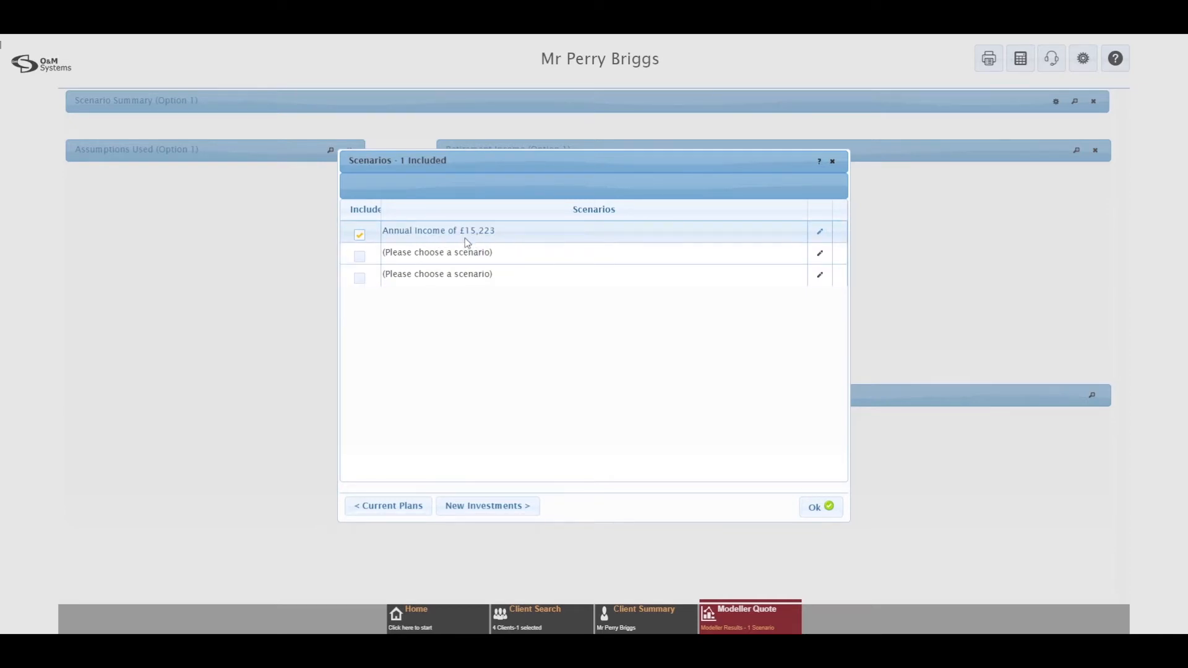
click(819, 237)
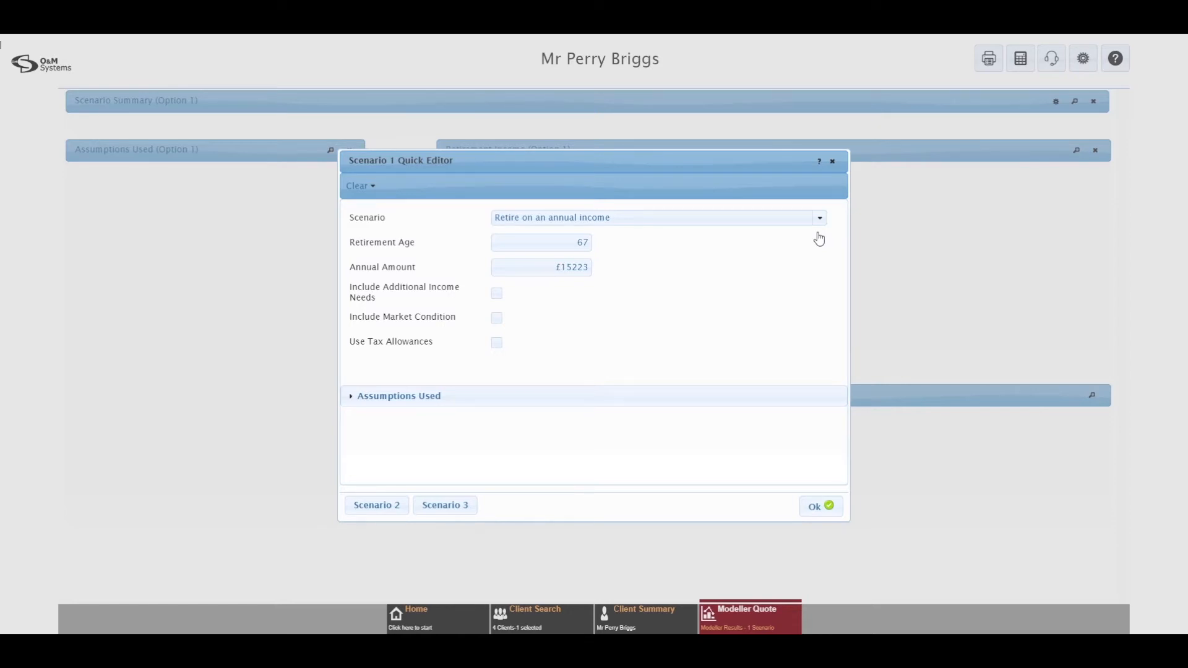
Step: Review the scenario types, then set Scenario 1 to Retire early
click(819, 220)
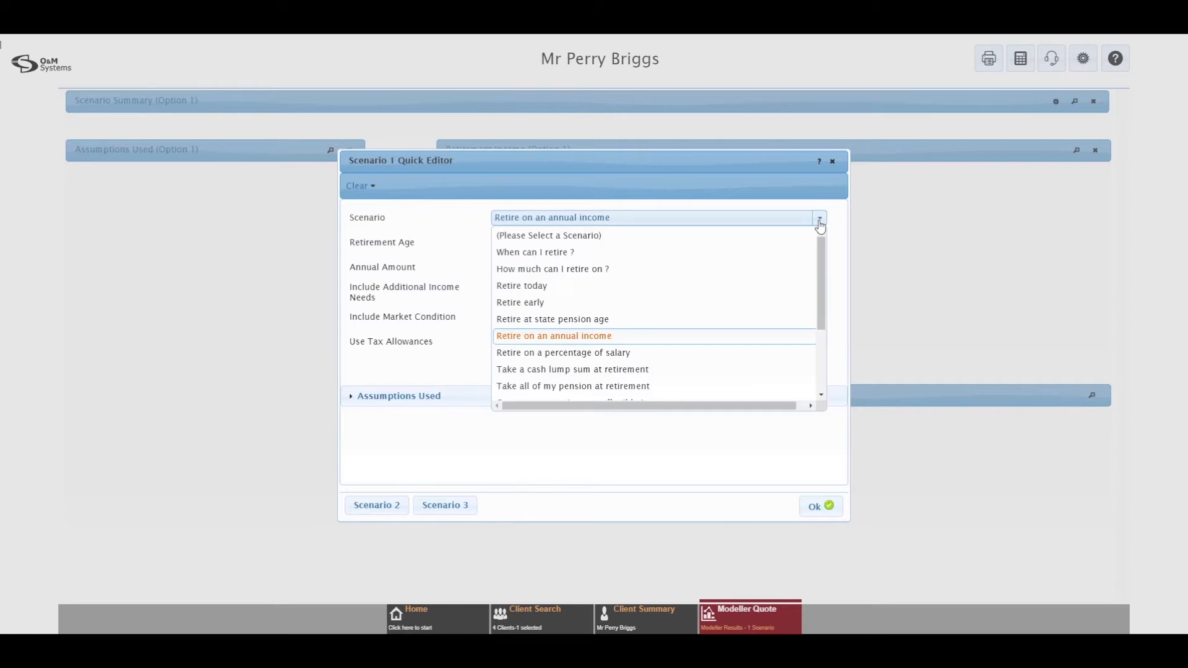
click(615, 258)
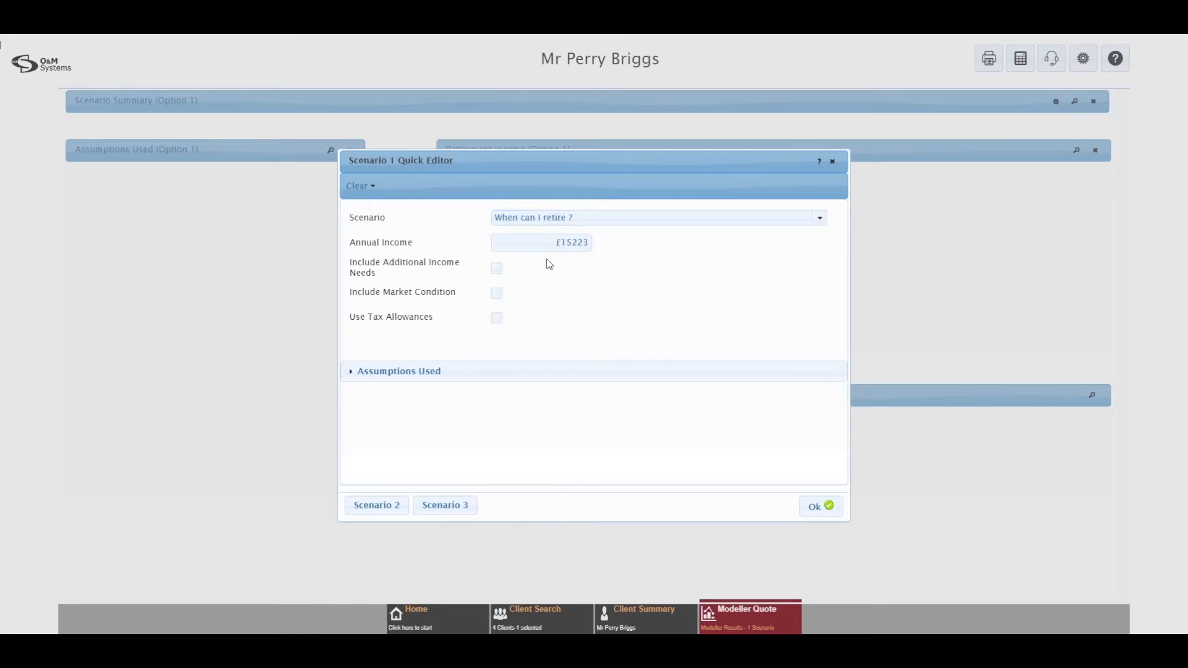
click(820, 221)
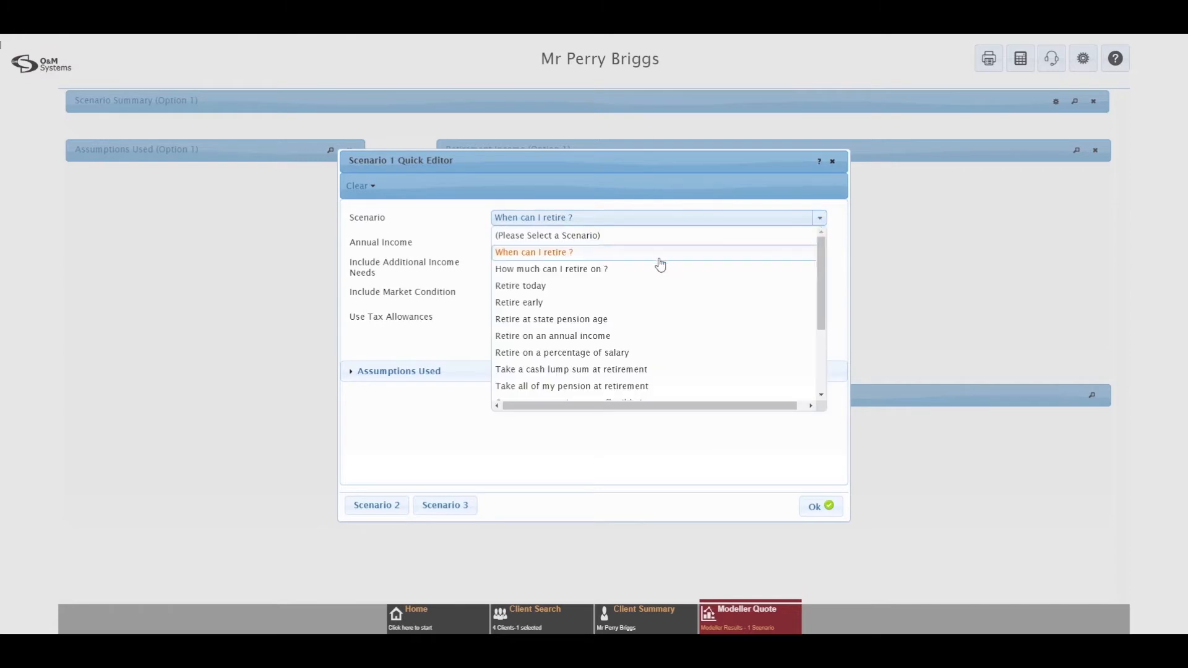
click(613, 270)
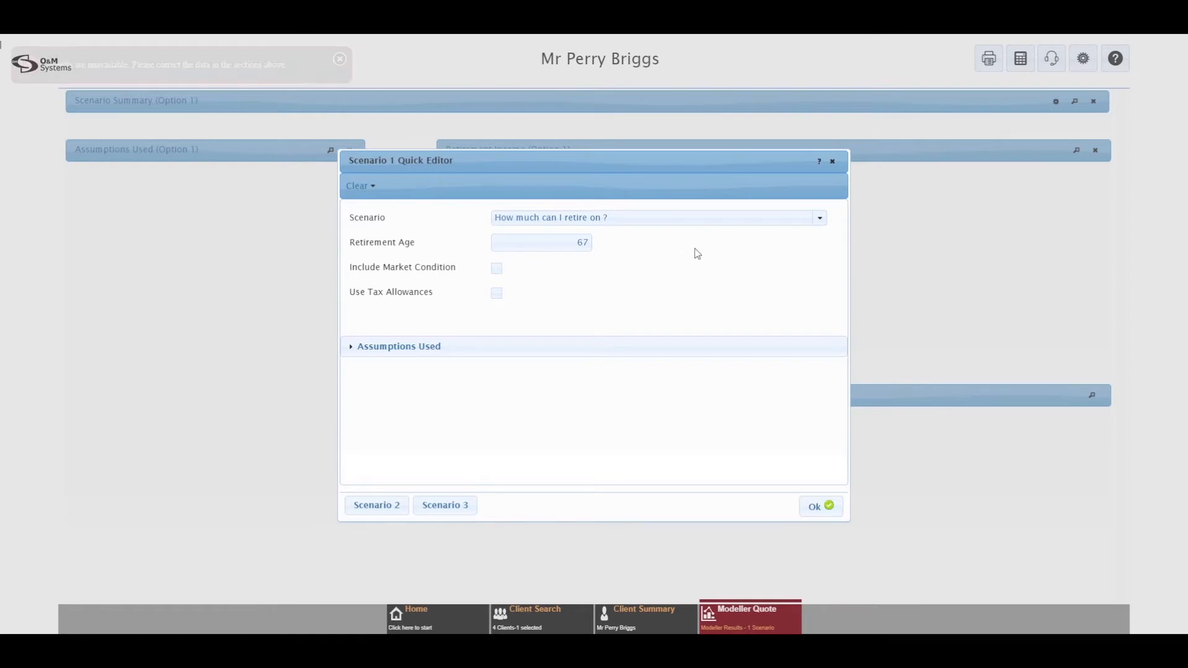
click(819, 218)
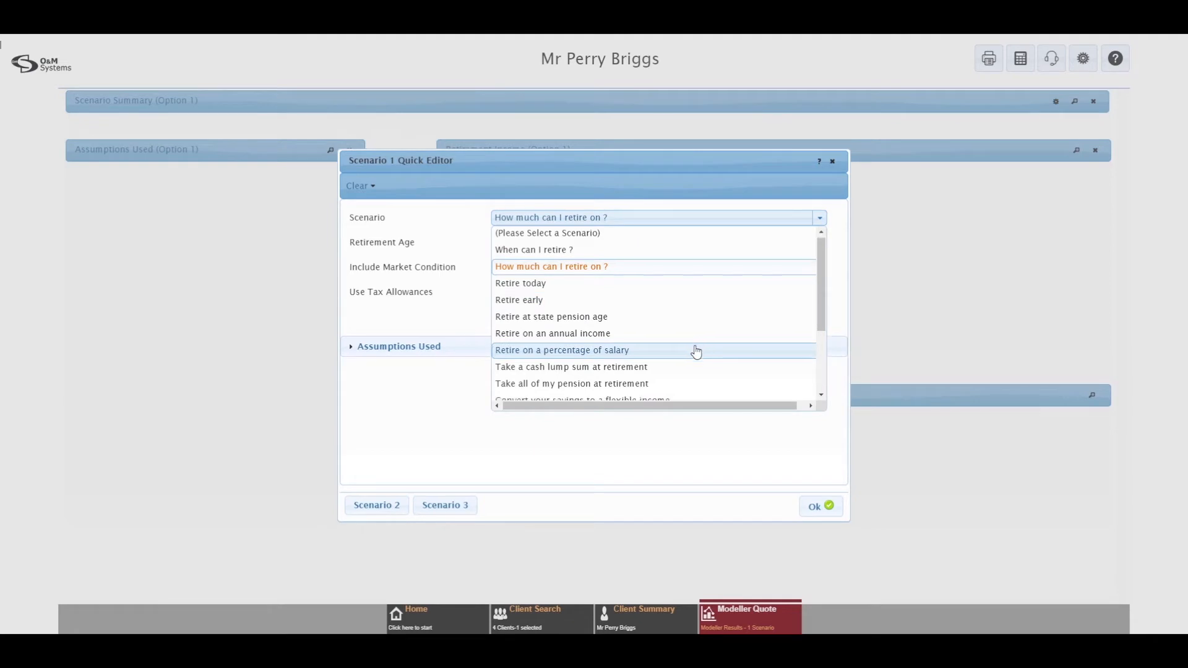
scroll(697, 351, down, 1)
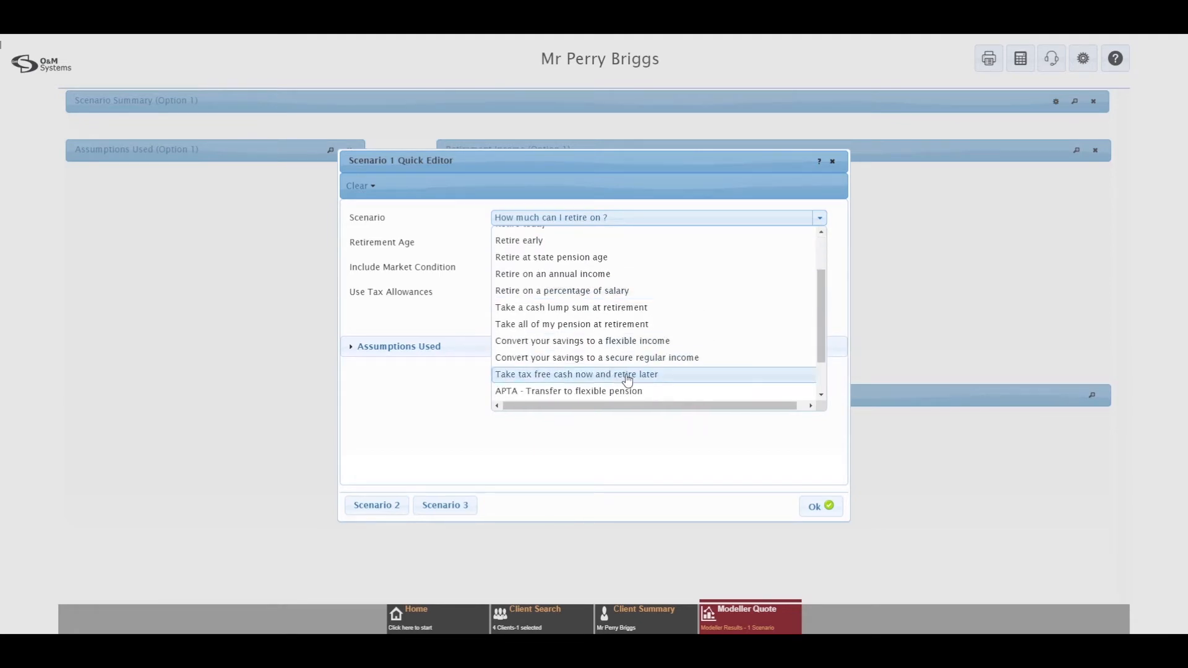
scroll(627, 378, up, 1)
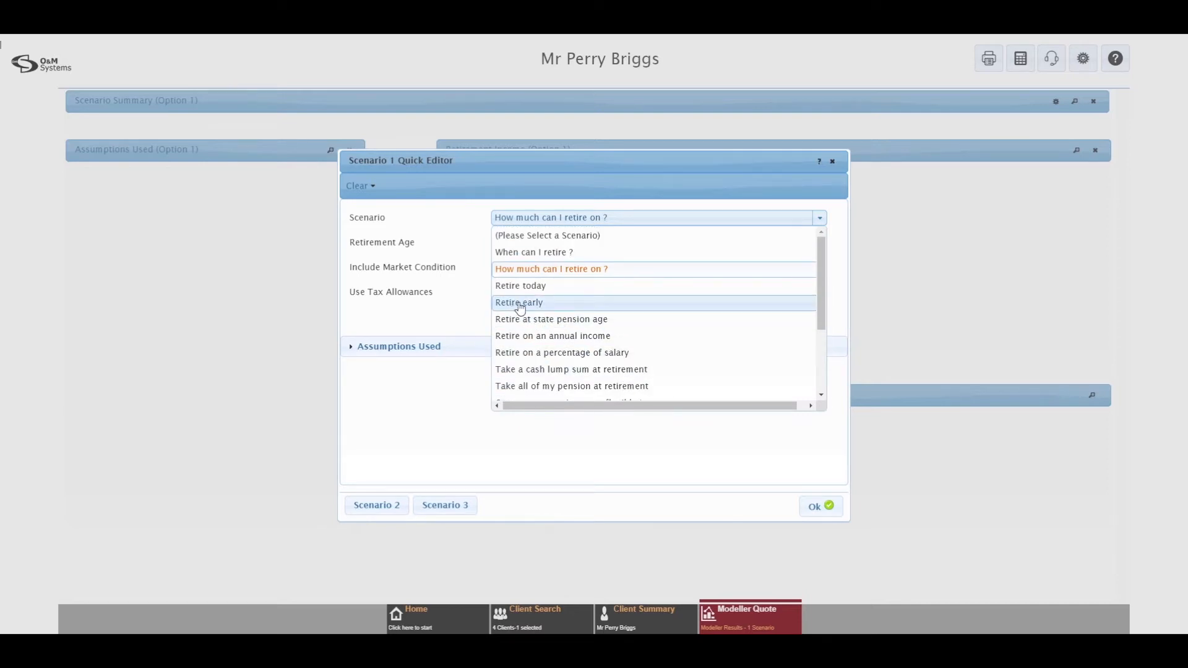
click(520, 305)
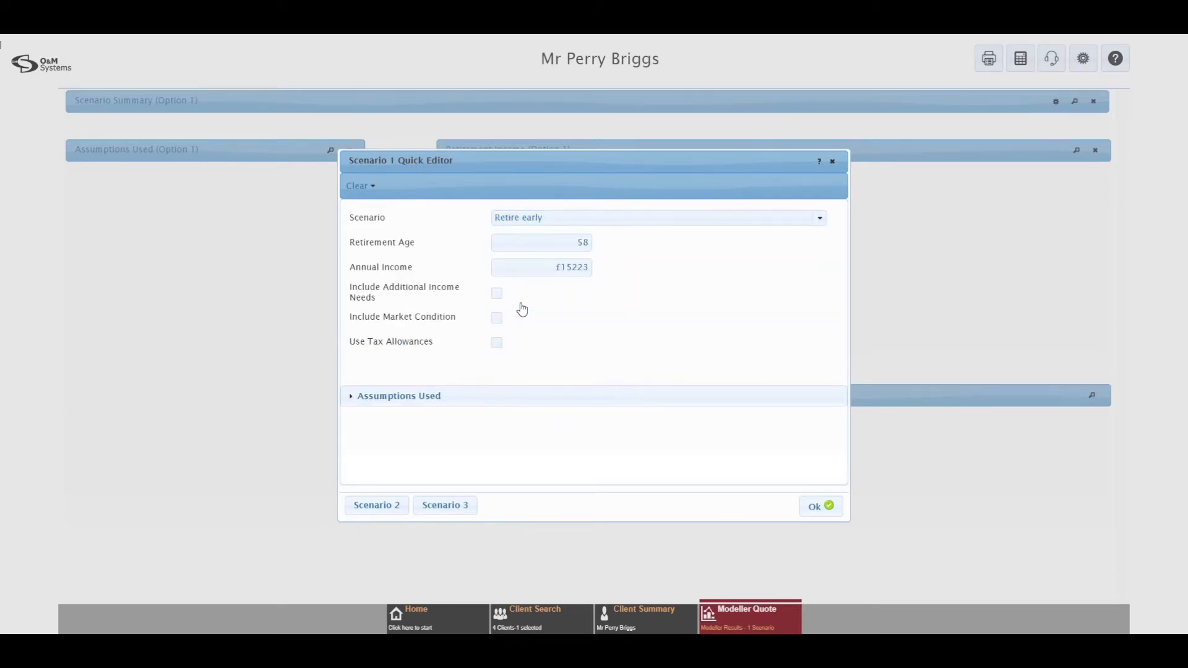
Step: Set retirement age to 62 and annual income to £18,000, then save Scenario 1
double_click(586, 244)
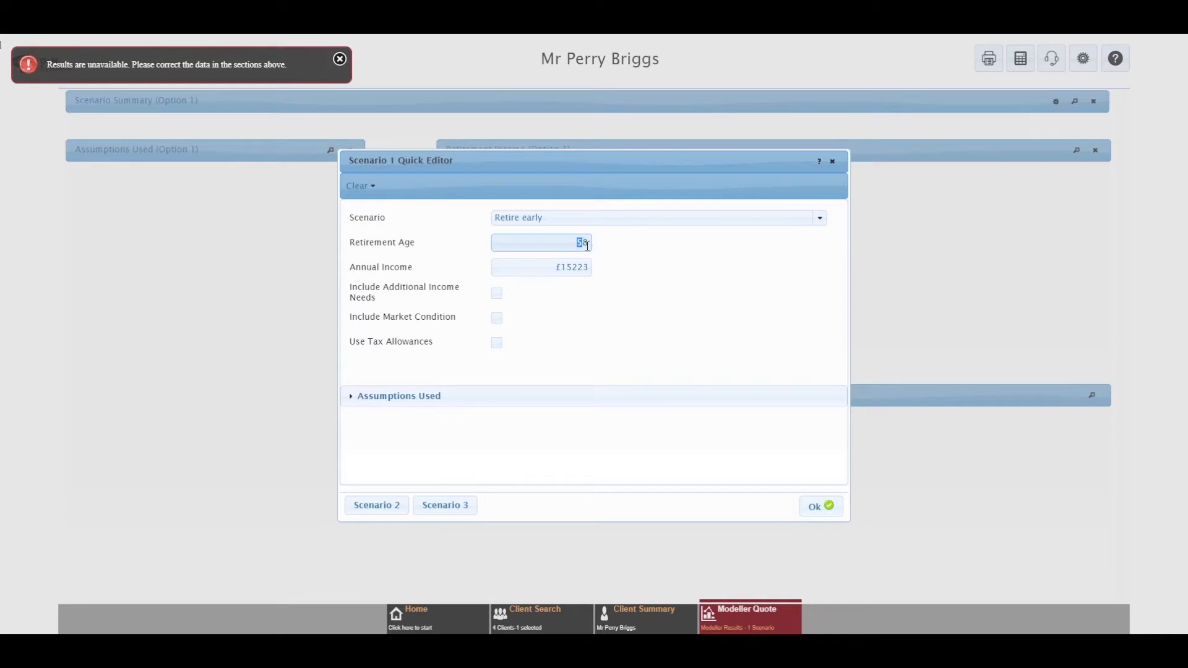
text(62)
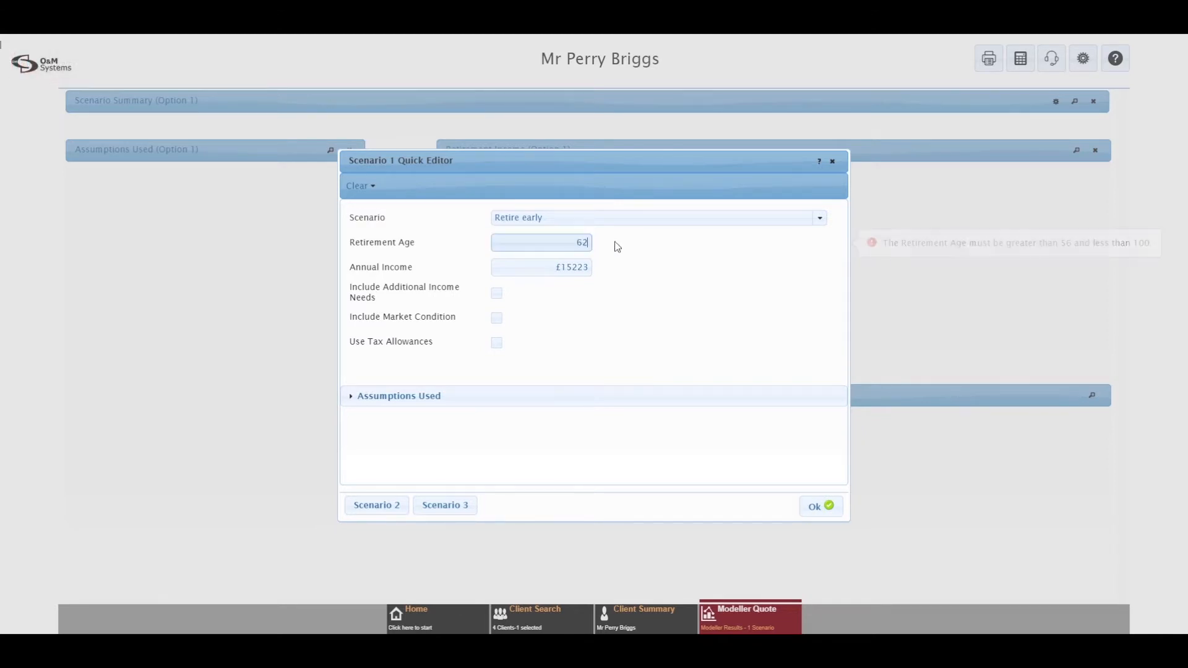
drag(557, 268, 618, 271)
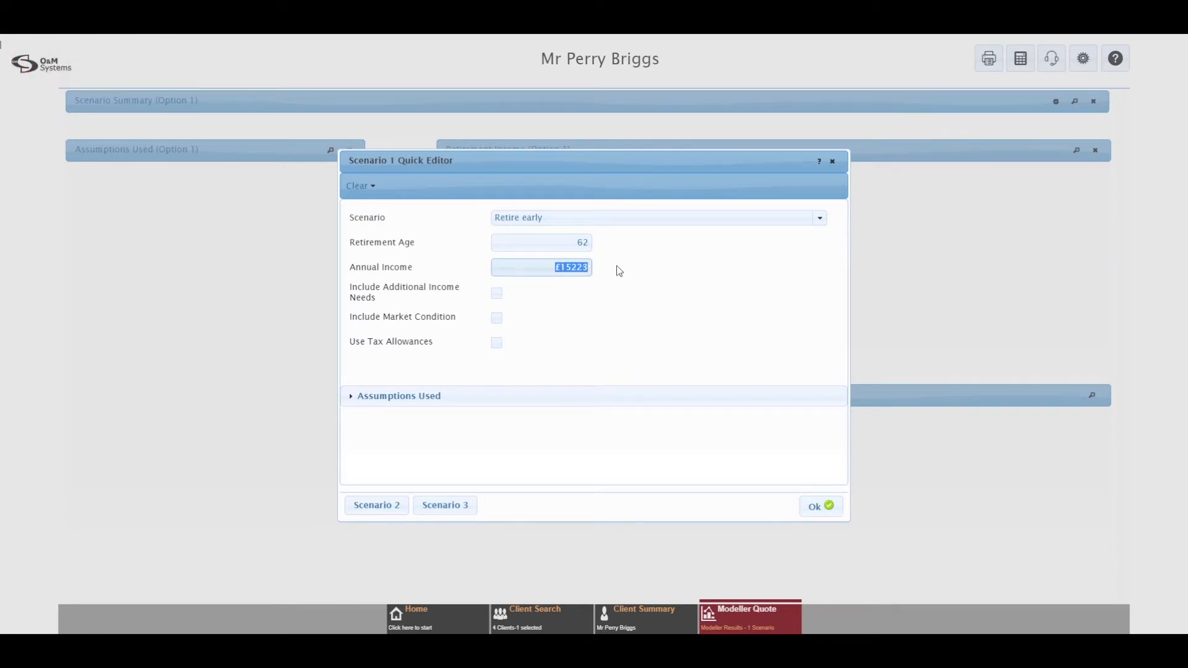
text(18000)
click(827, 509)
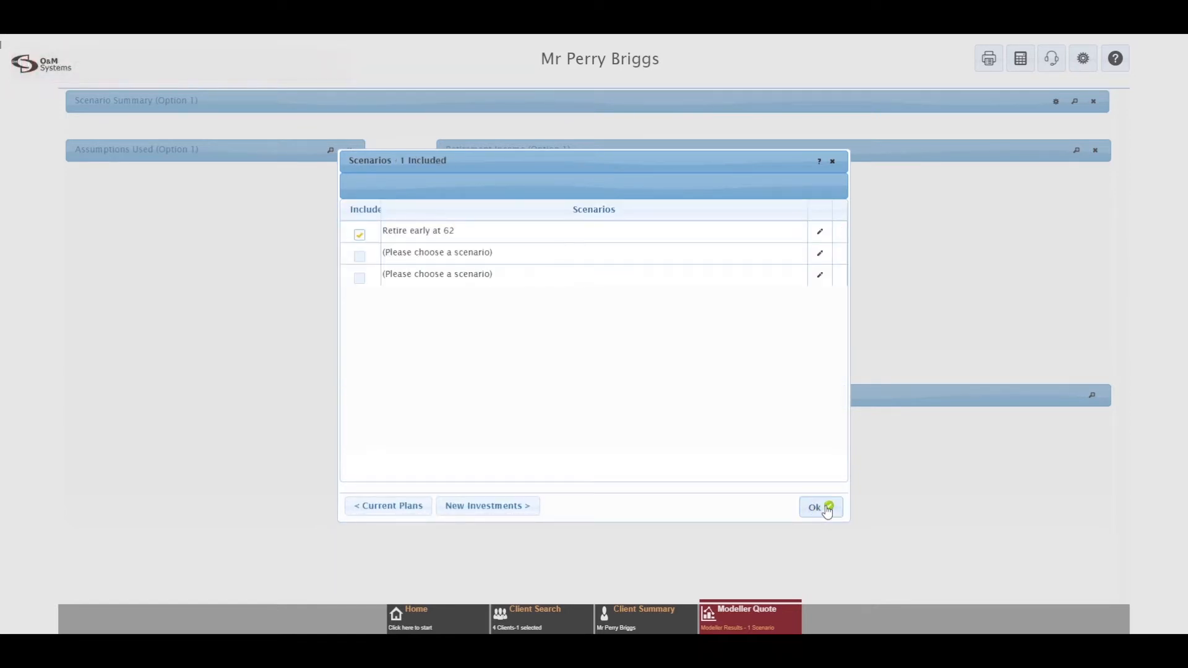
Step: Confirm the scenarios to calculate Scenario 1's income chart and ranked product results
click(827, 509)
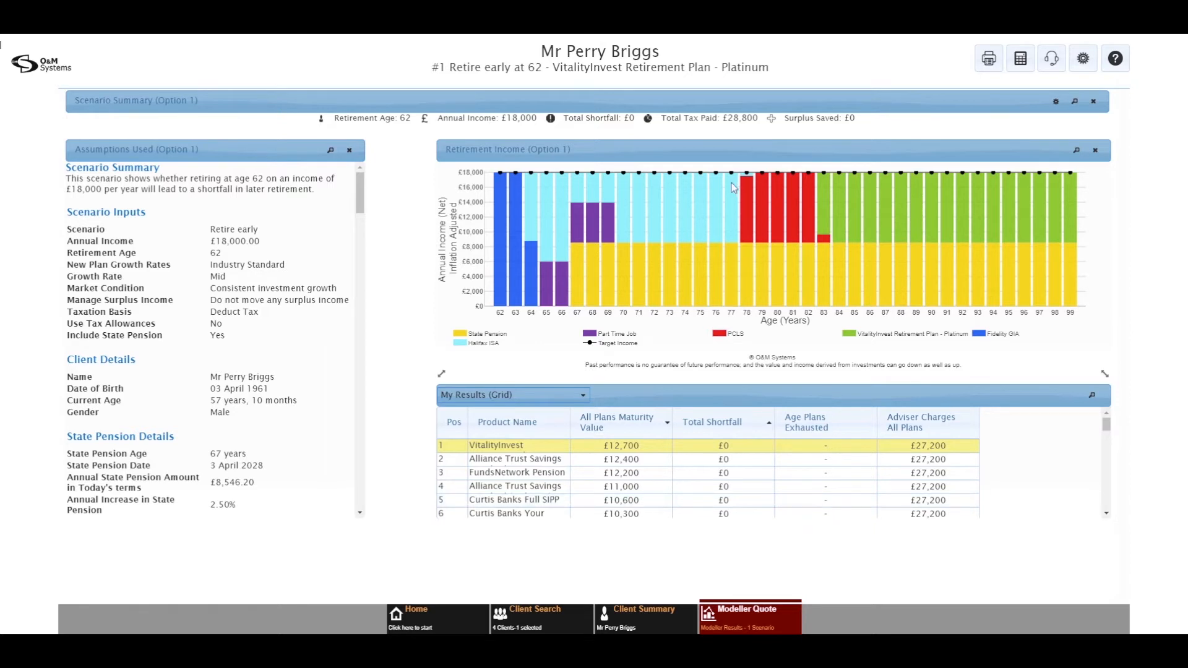
mouse_move(616, 204)
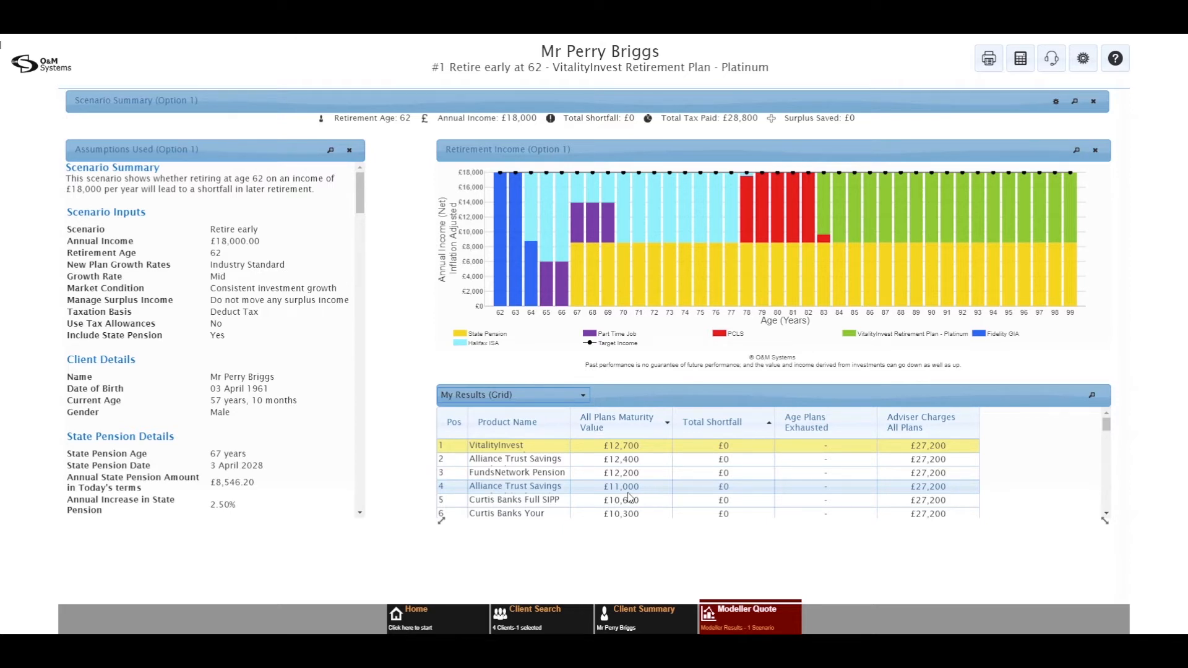
click(743, 614)
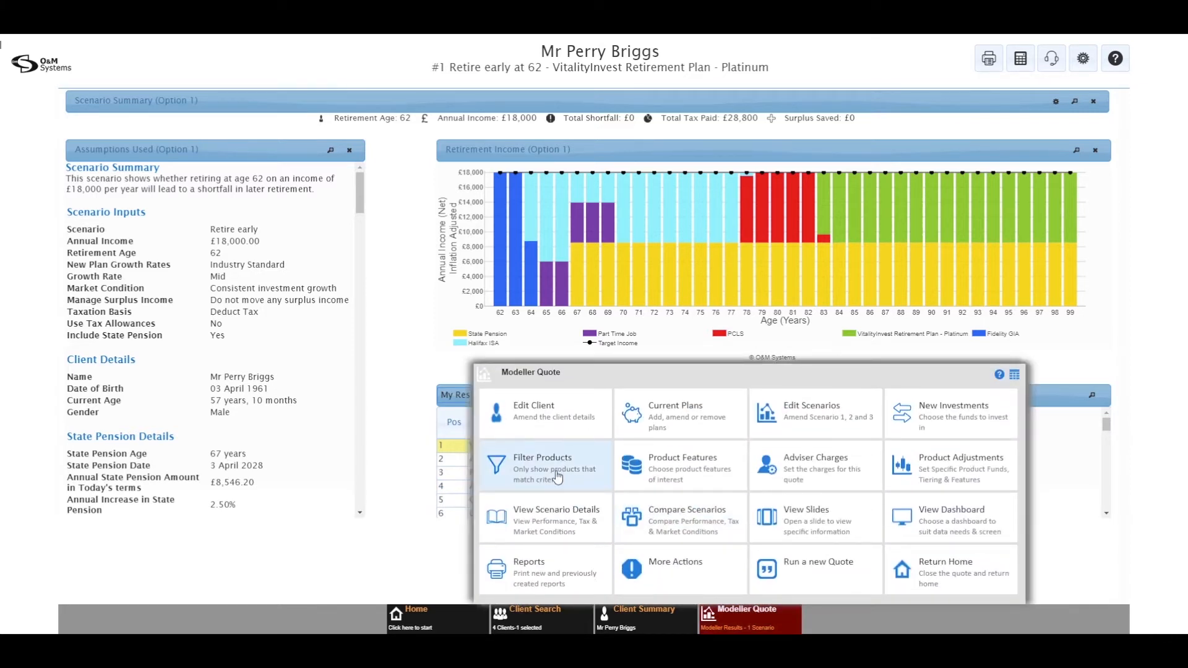
click(557, 476)
click(355, 308)
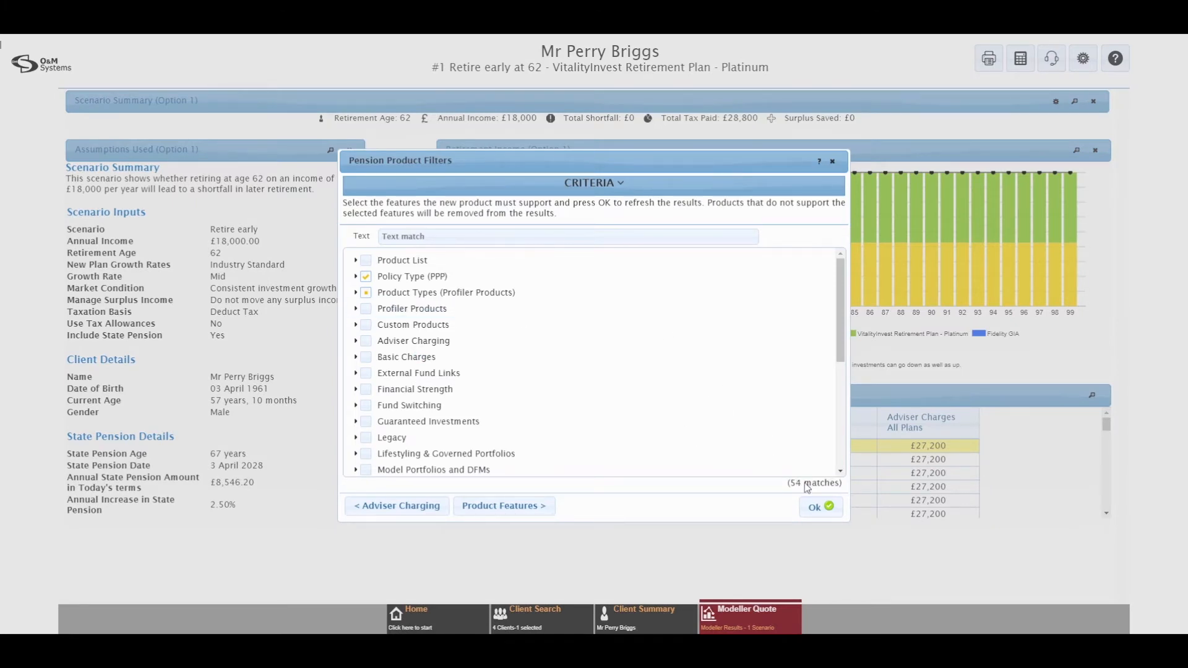
click(820, 507)
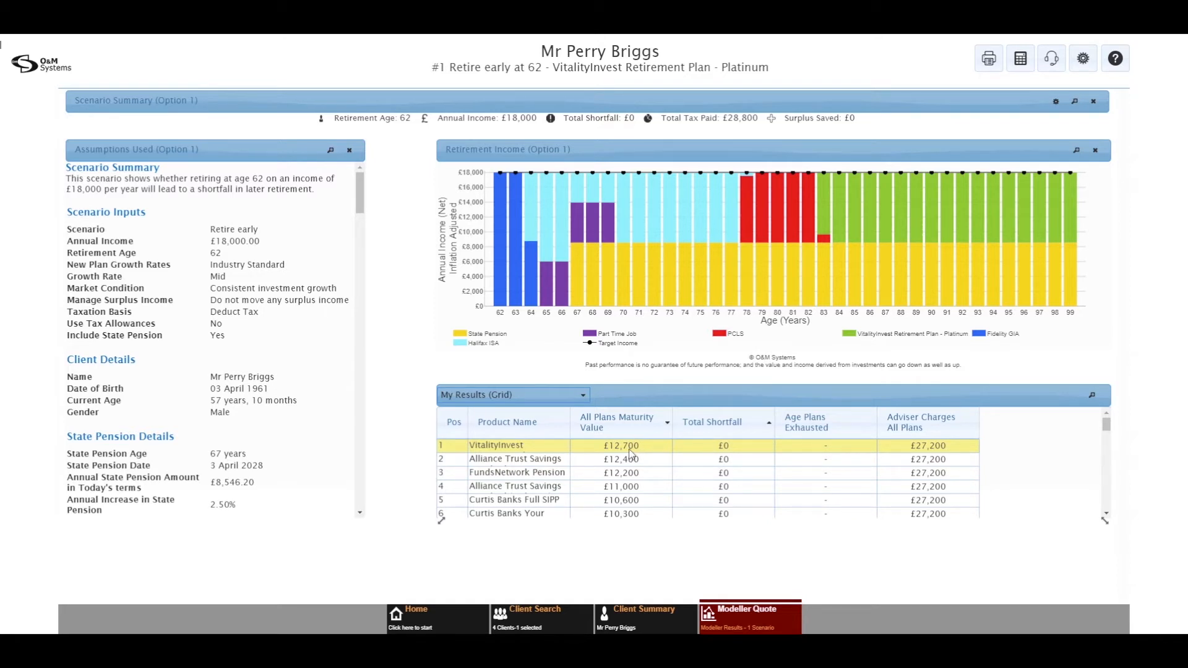
mouse_move(561, 281)
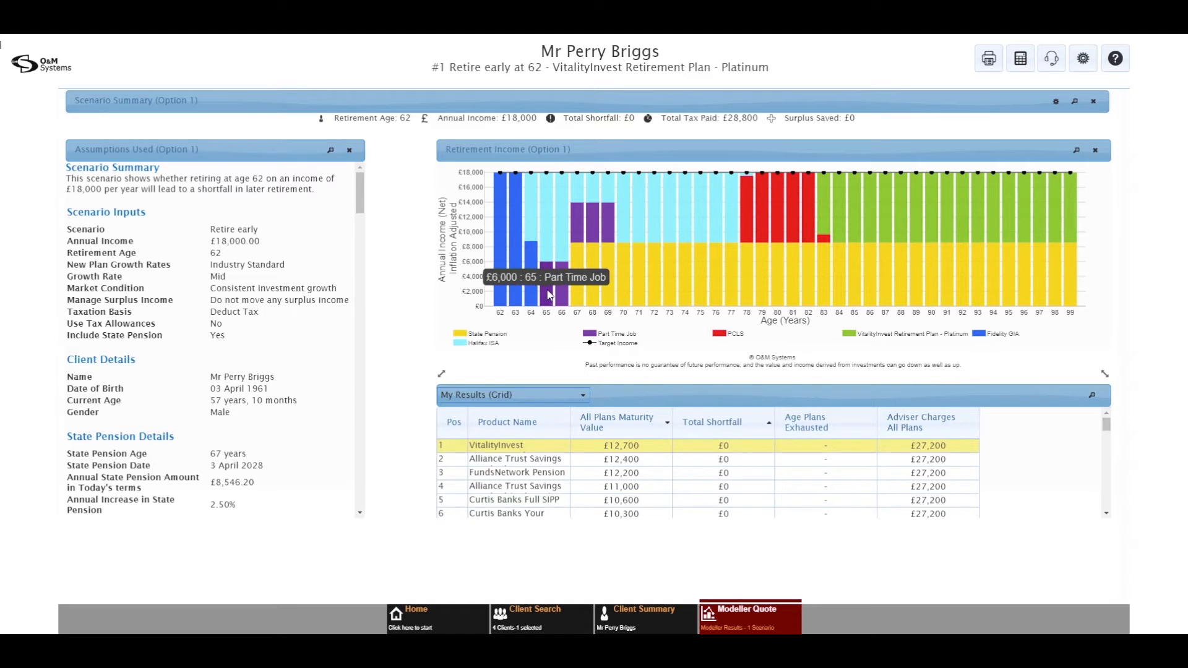
Step: Edit the Part Time Job's defined income to start at age 62 and end at 67
mouse_move(511, 296)
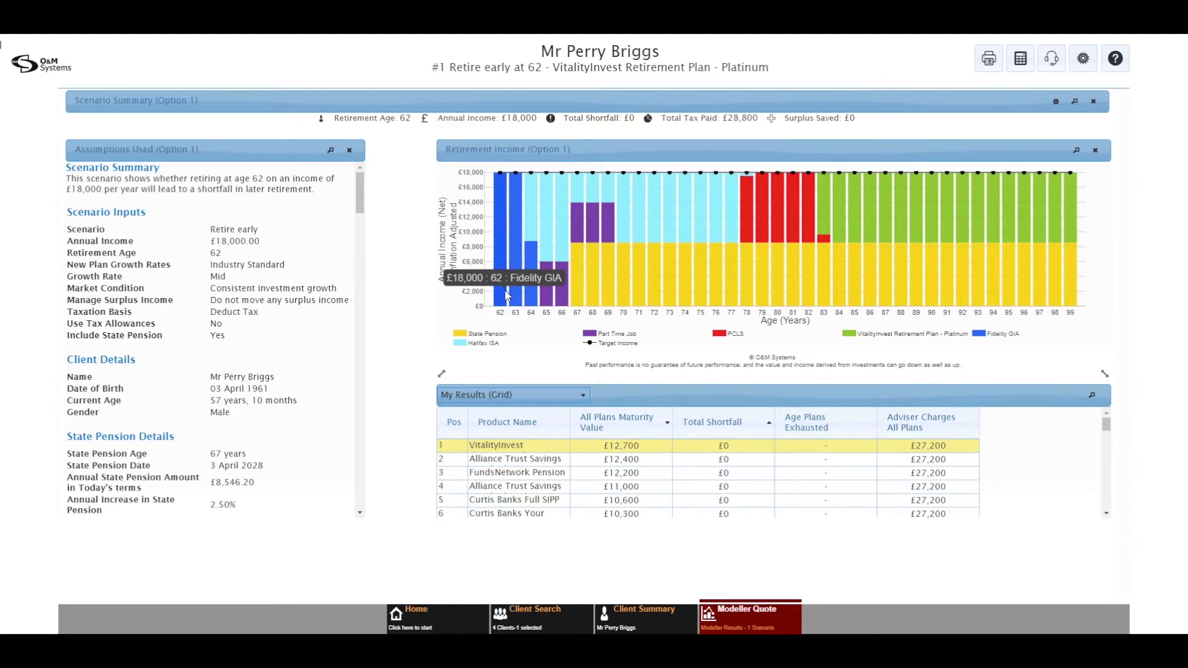
click(754, 613)
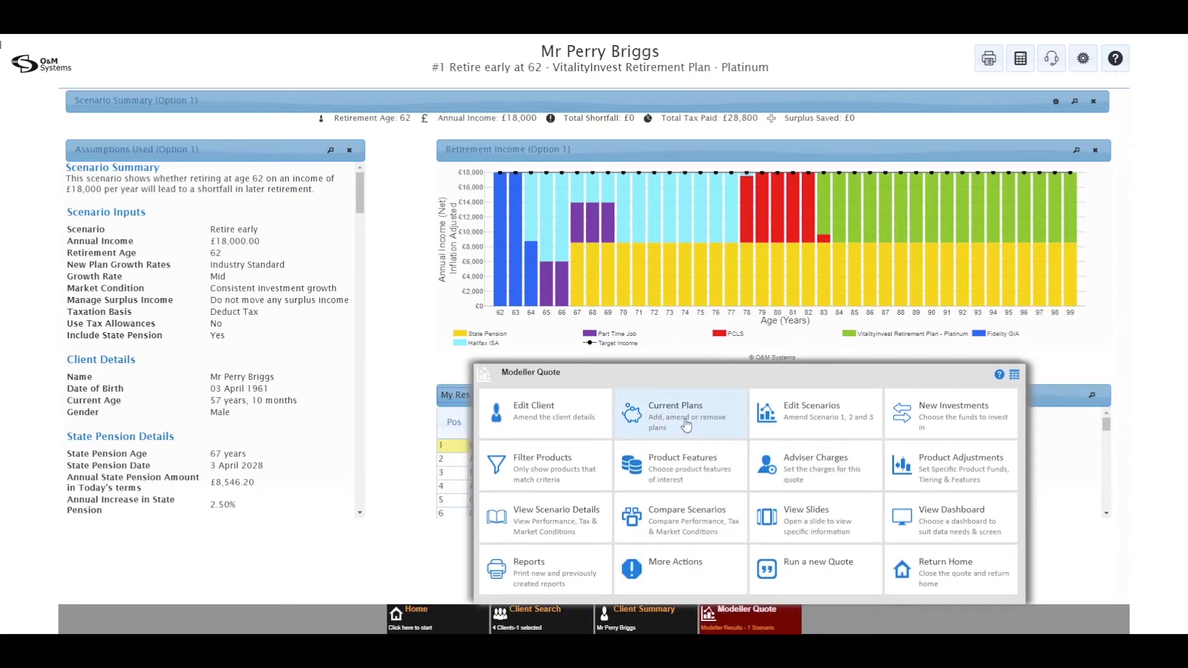
click(685, 424)
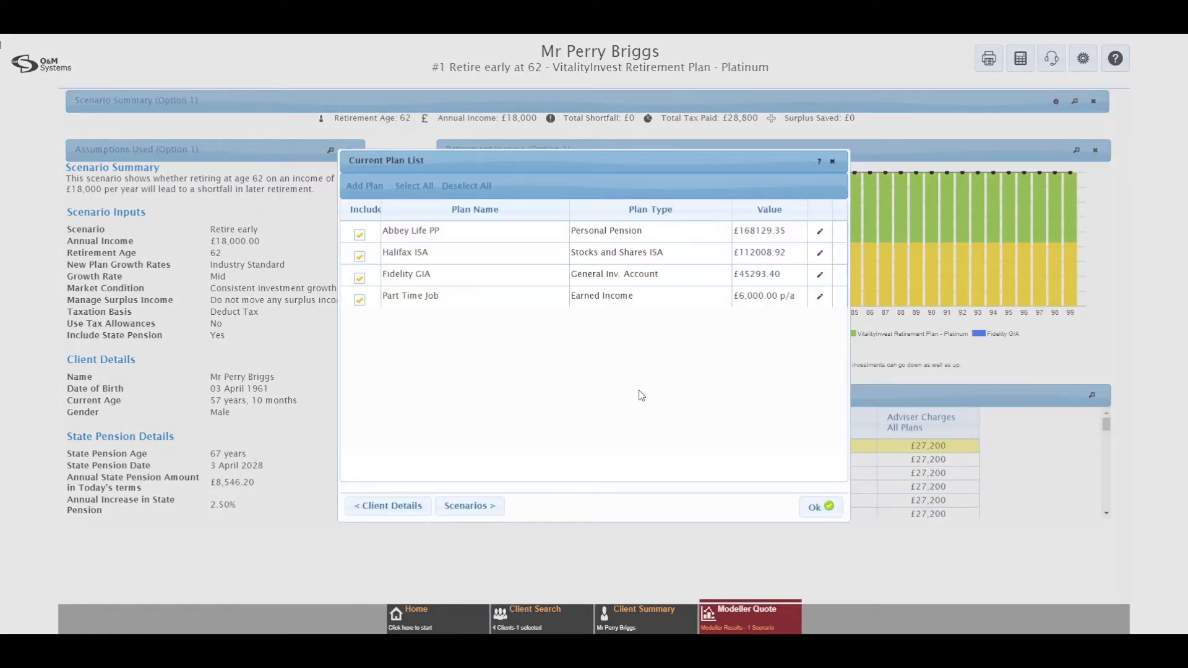
click(819, 296)
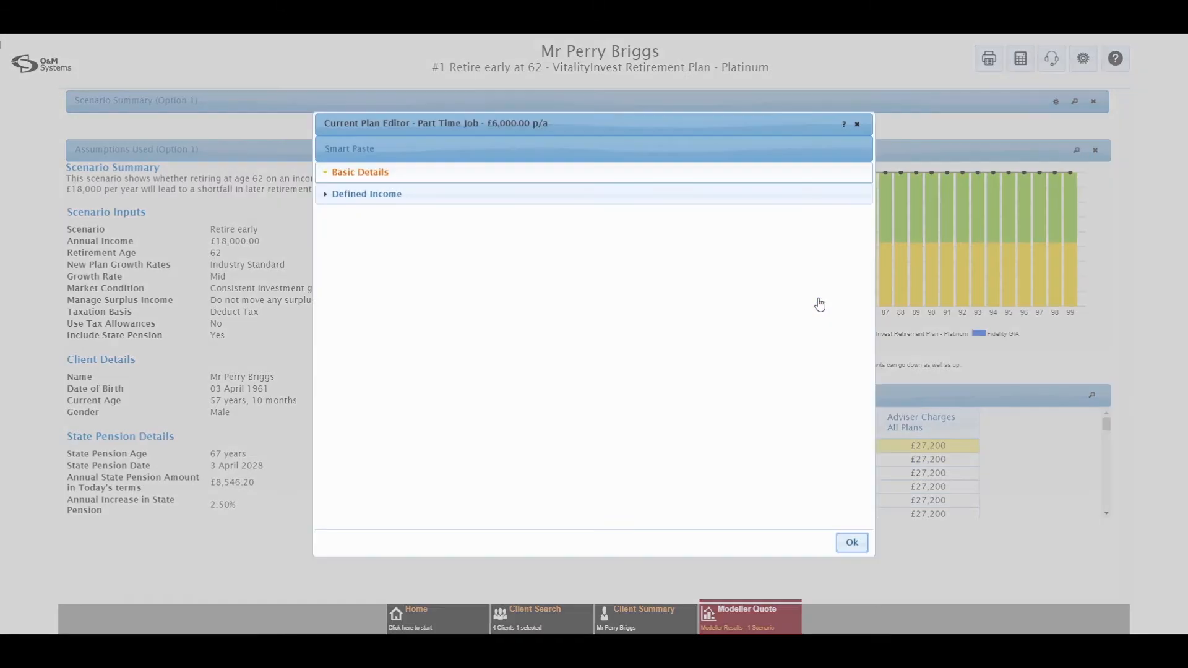
click(392, 270)
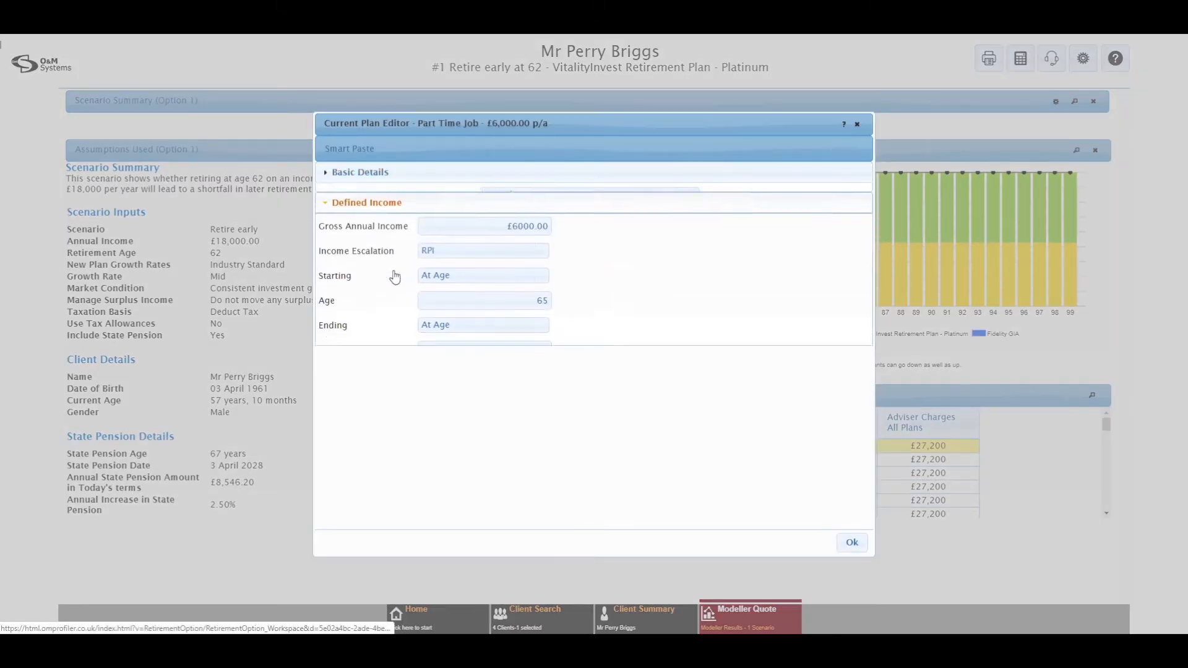
click(533, 288)
text(62)
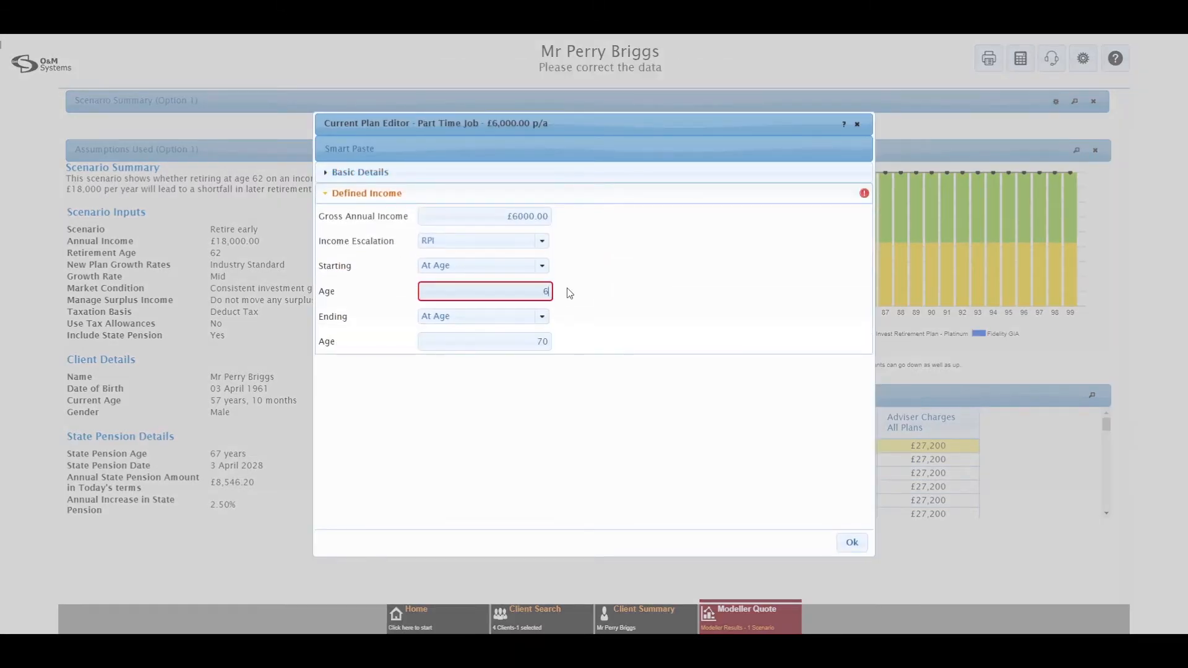
double_click(542, 340)
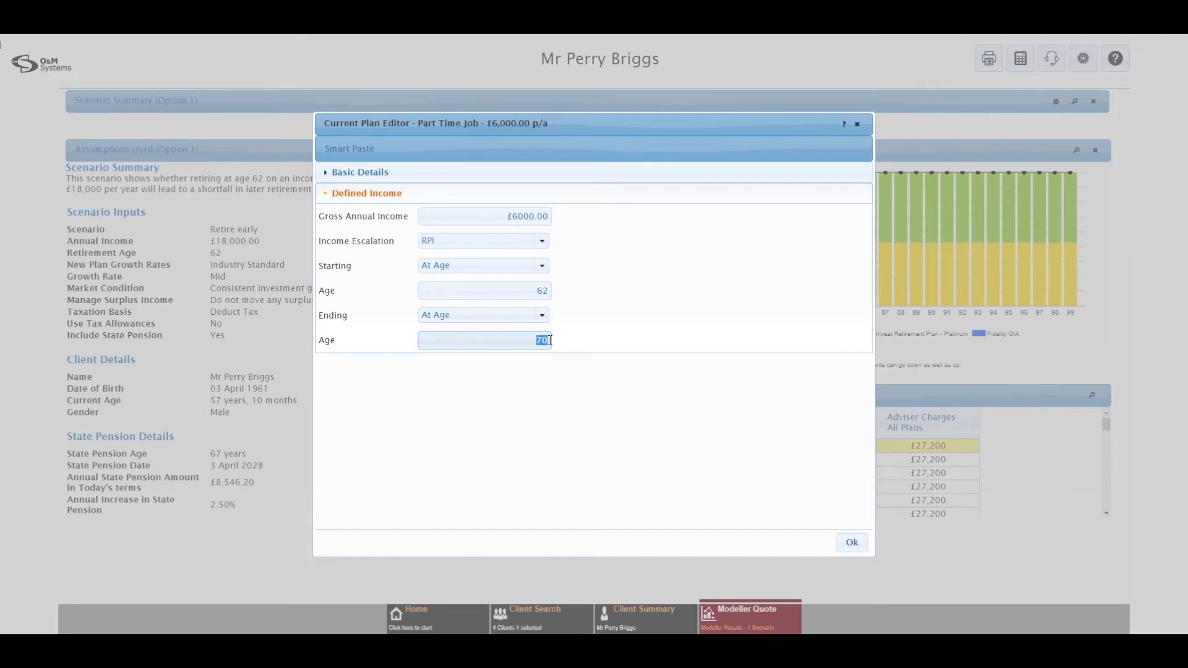
text(67)
click(854, 542)
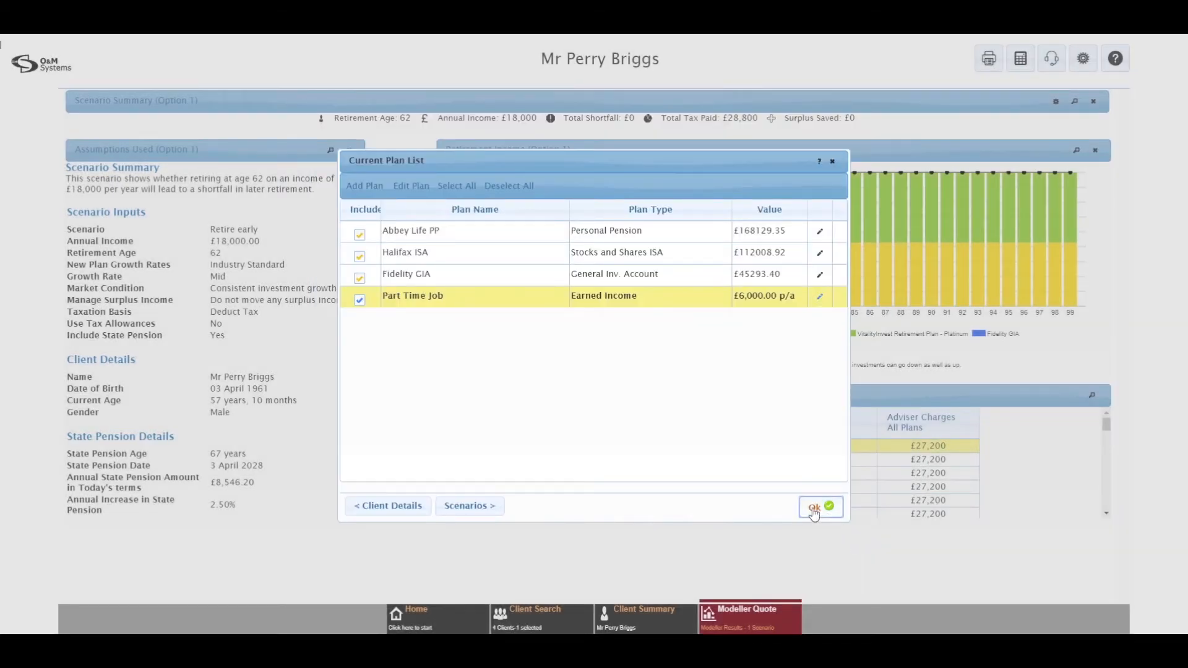
Step: Close the Current Plan List so the quote results recalculate
click(818, 507)
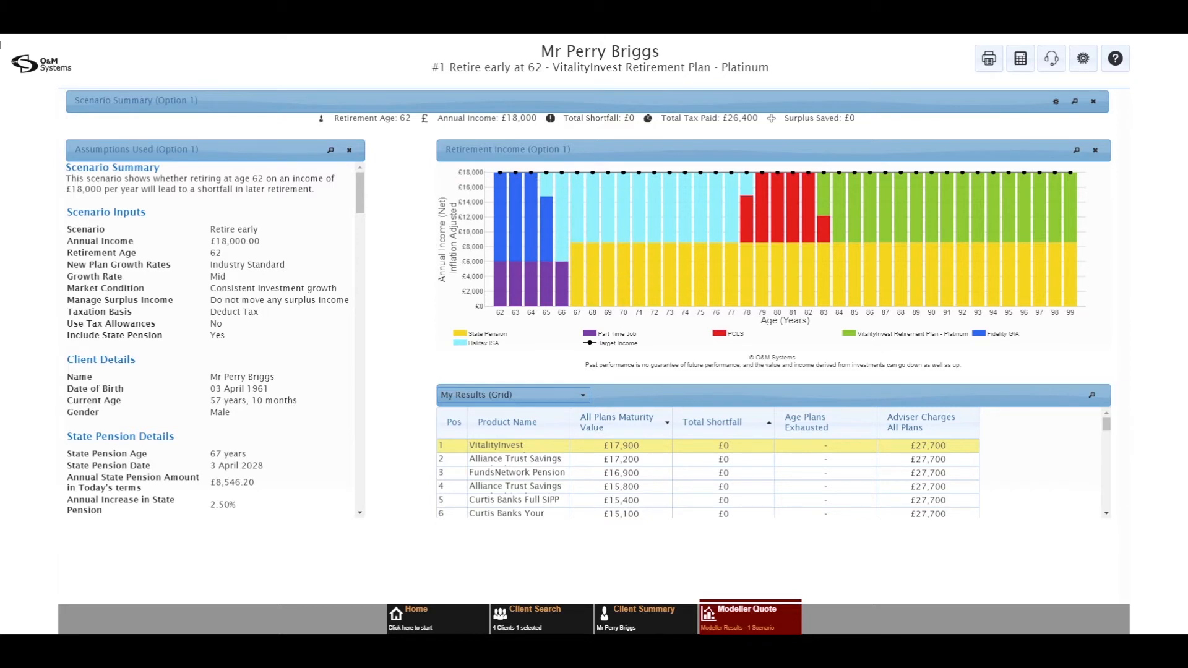
Step: Reopen the Retire early at 62 scenario and tick Include Additional Income Needs
click(748, 629)
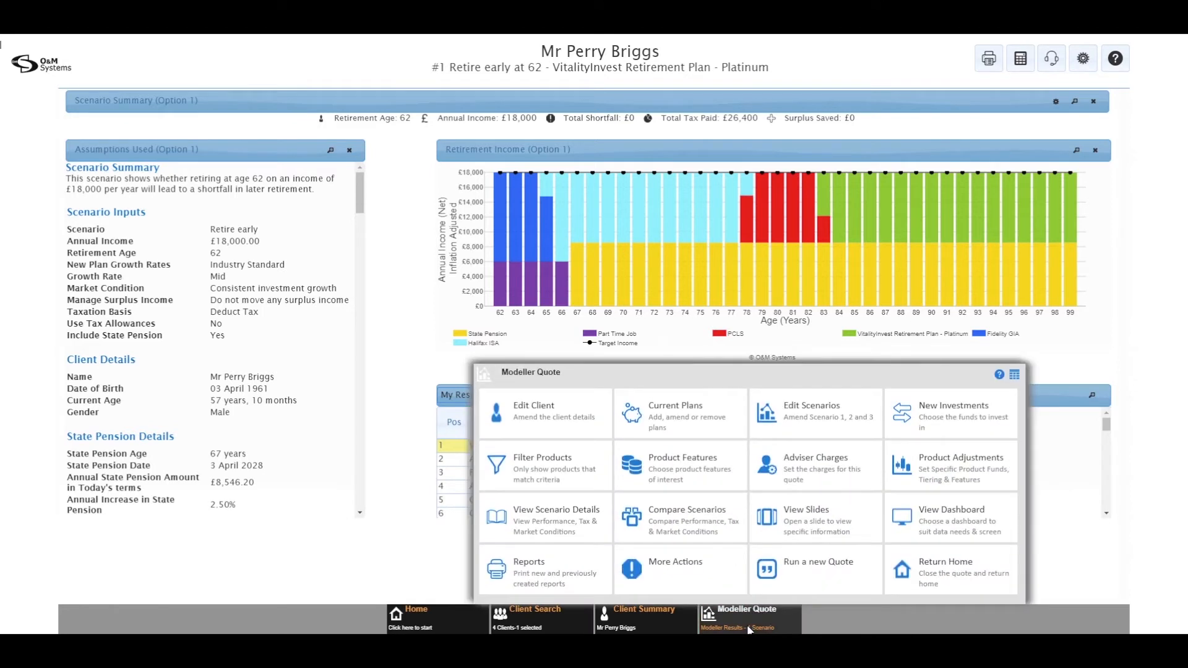
click(797, 418)
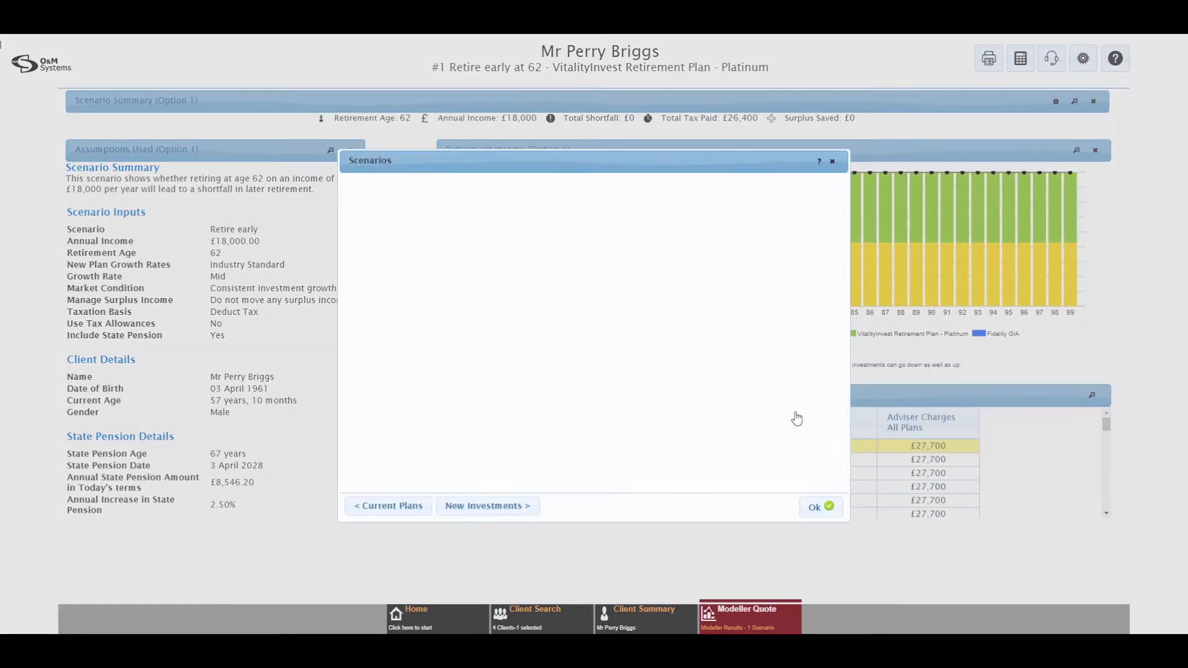
click(819, 236)
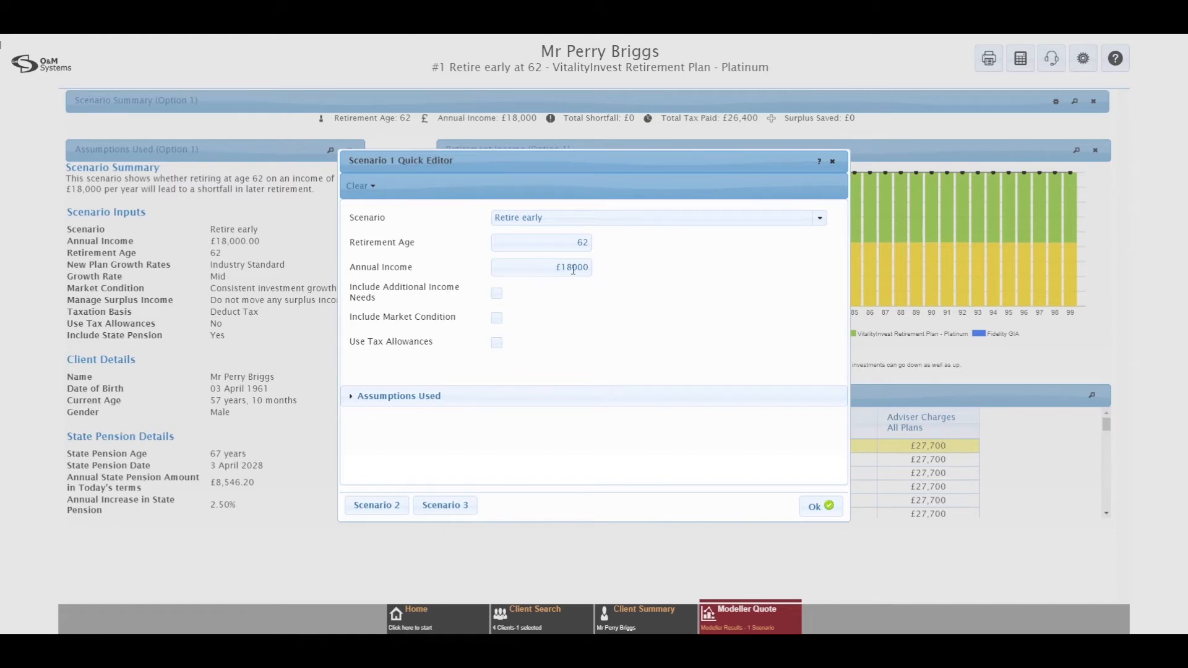
click(496, 295)
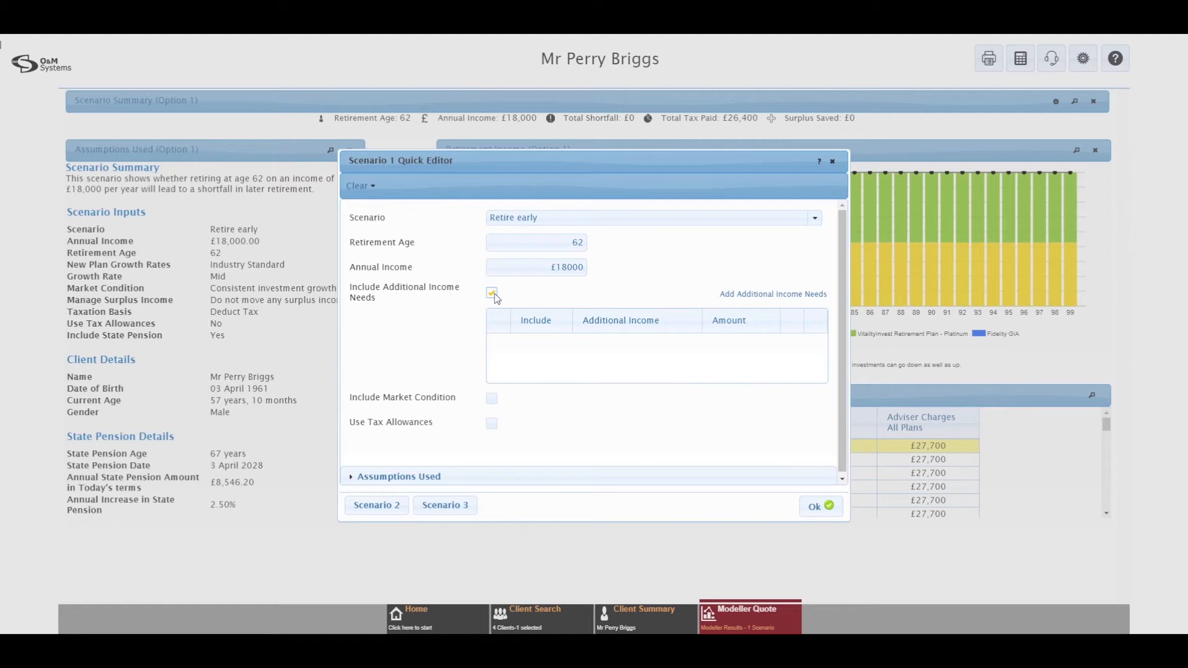
Step: Create a new 'Family Holiday' income need of £20,000 starting at age 67
click(742, 296)
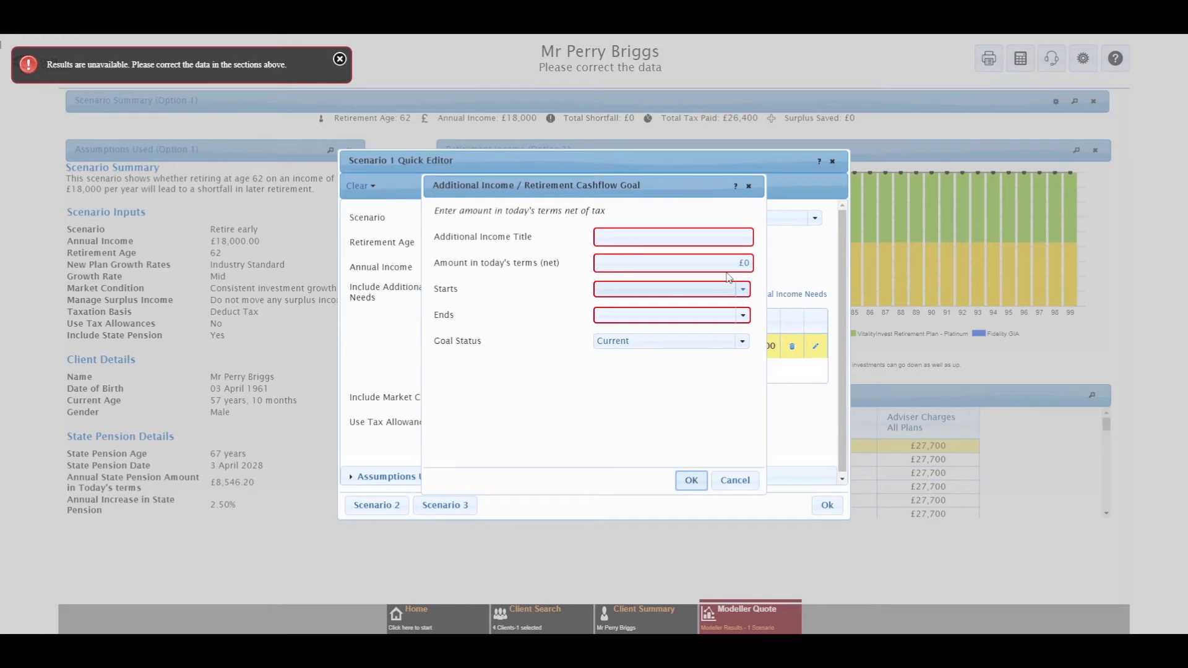
click(702, 240)
text(Family)
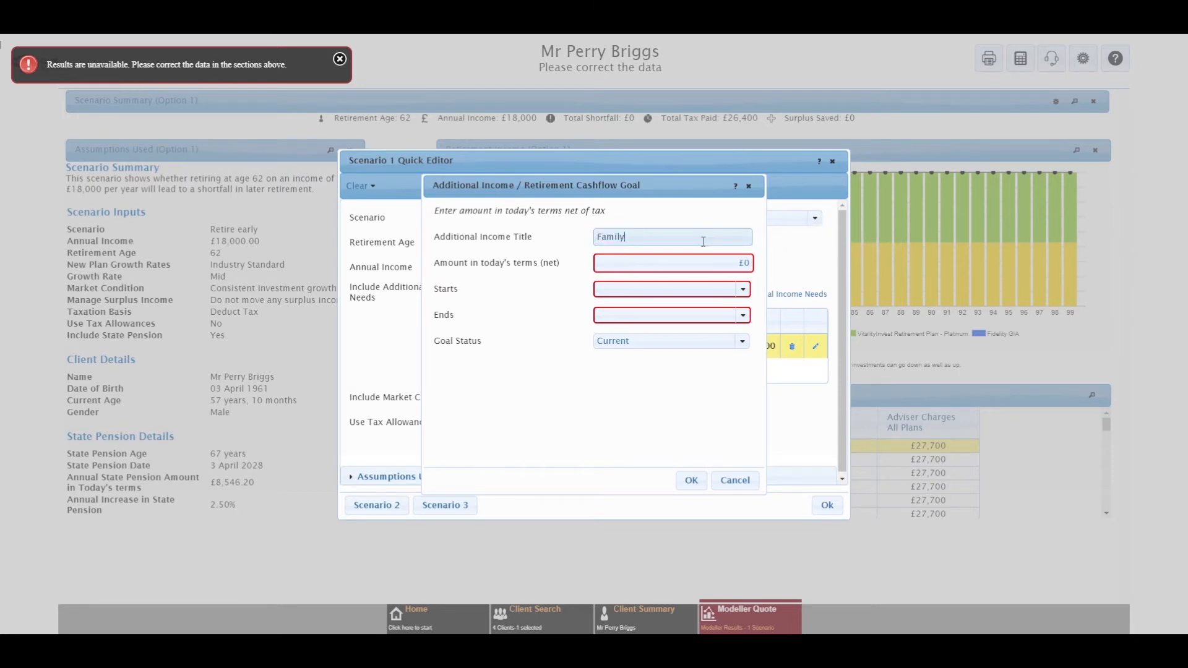
text( Holiday)
click(705, 266)
text(20000)
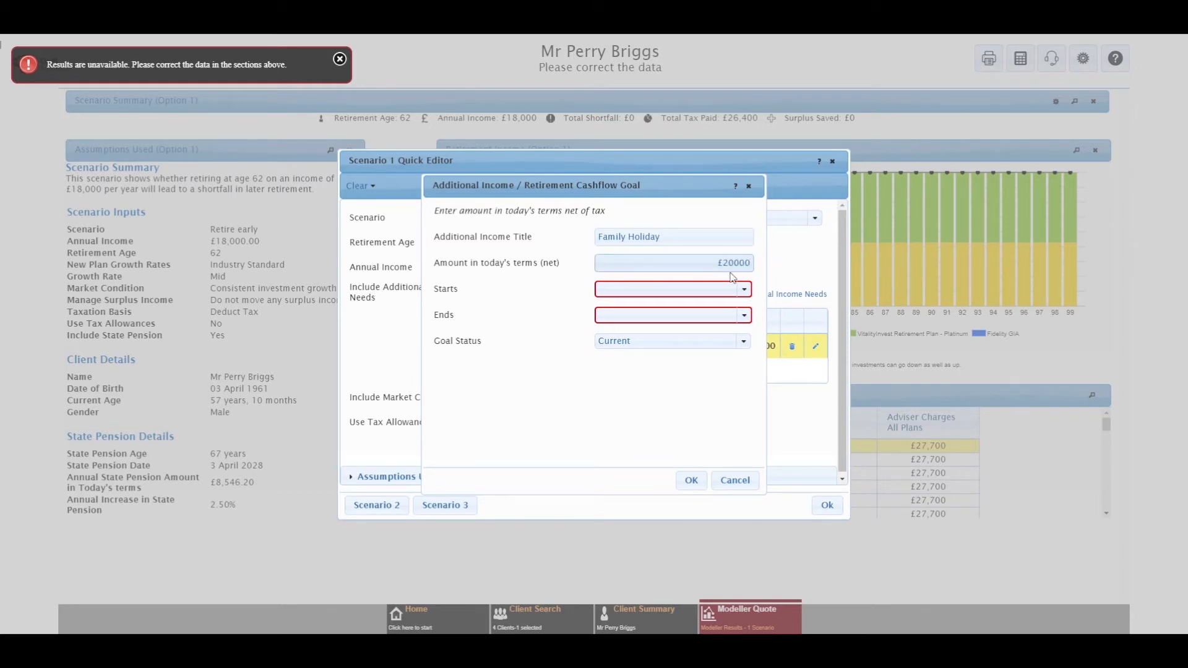
click(743, 290)
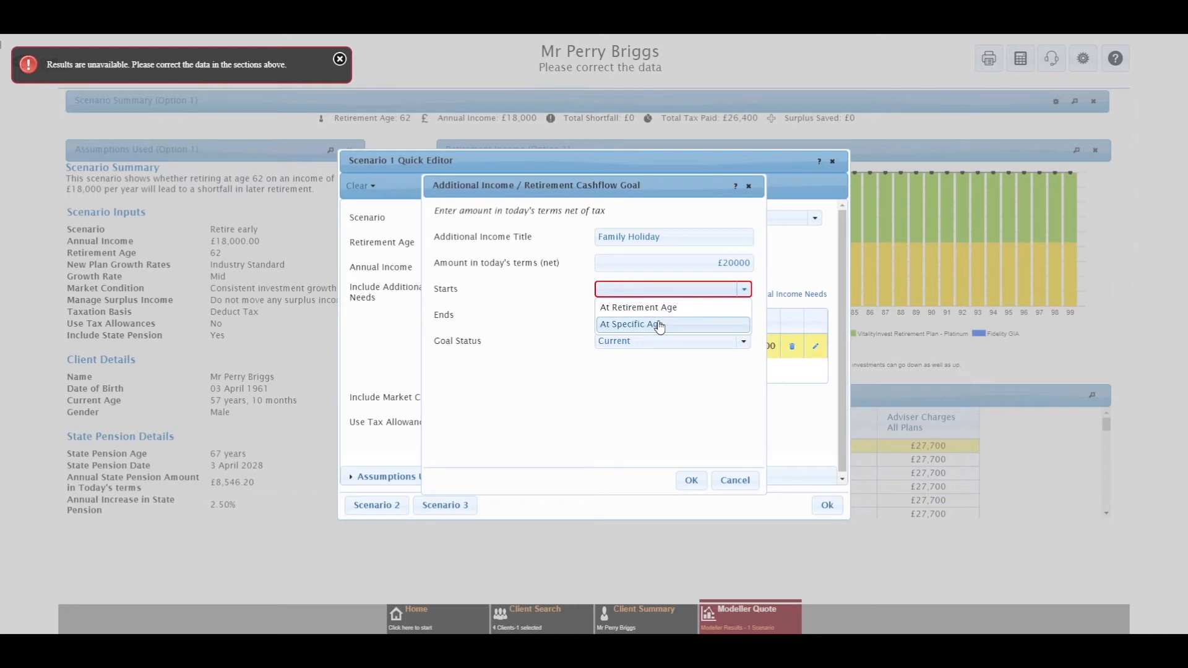
click(659, 327)
click(622, 314)
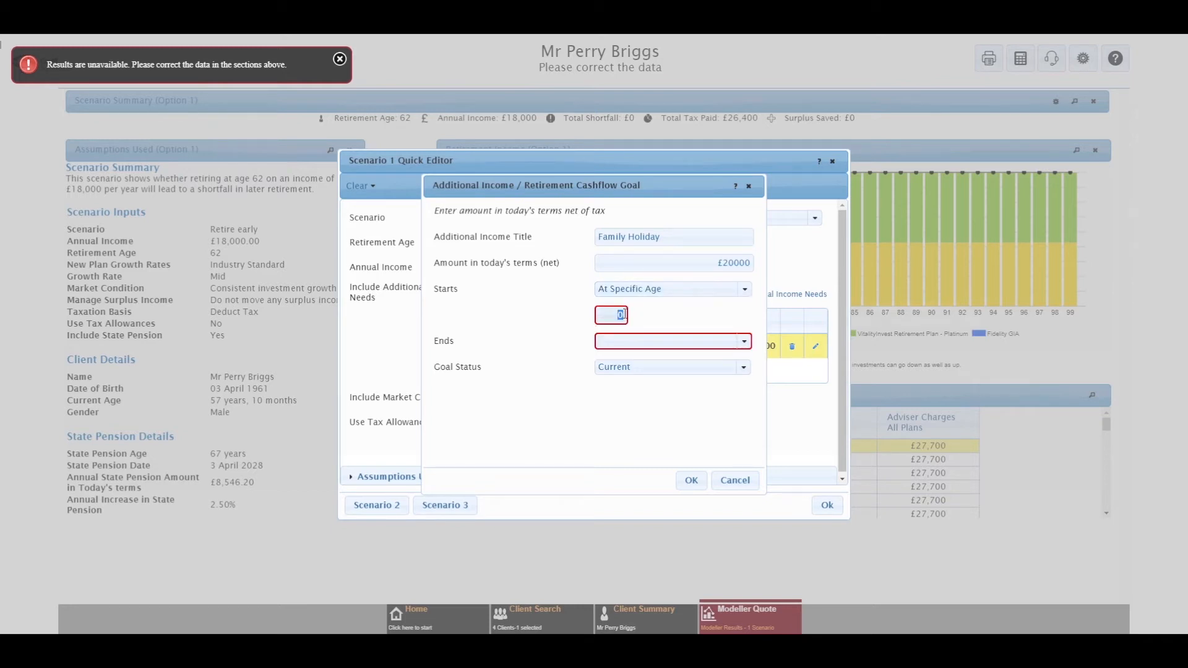
text(67)
Step: Make the Family Holiday income a one-off payment and save it
click(743, 342)
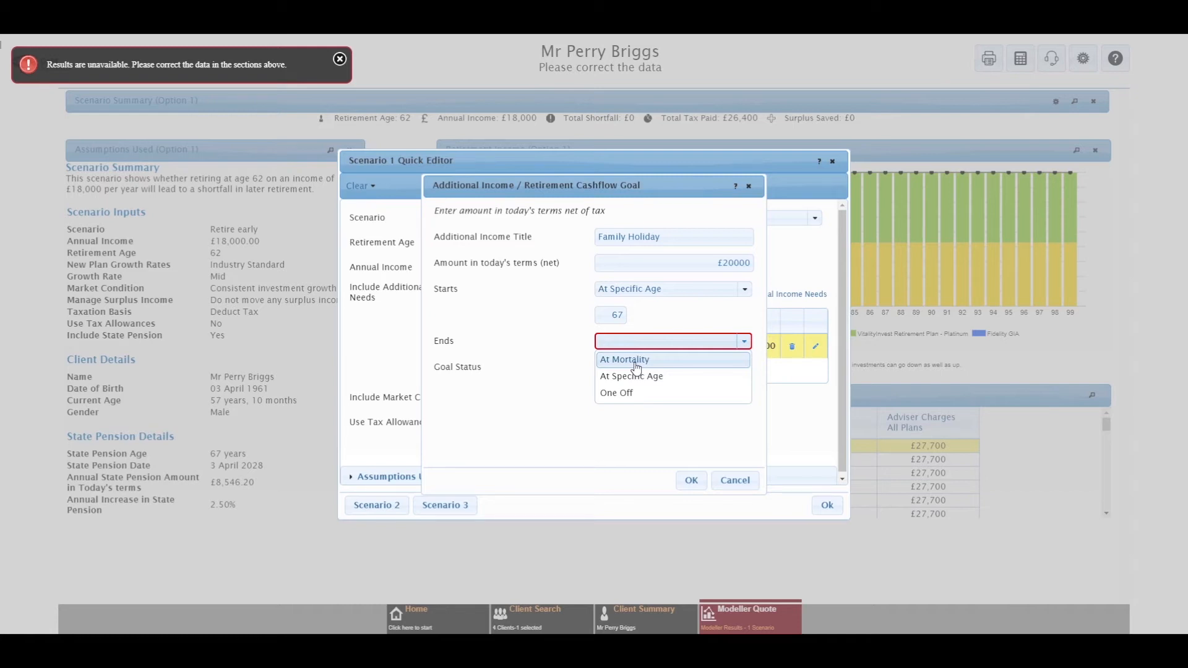
click(635, 396)
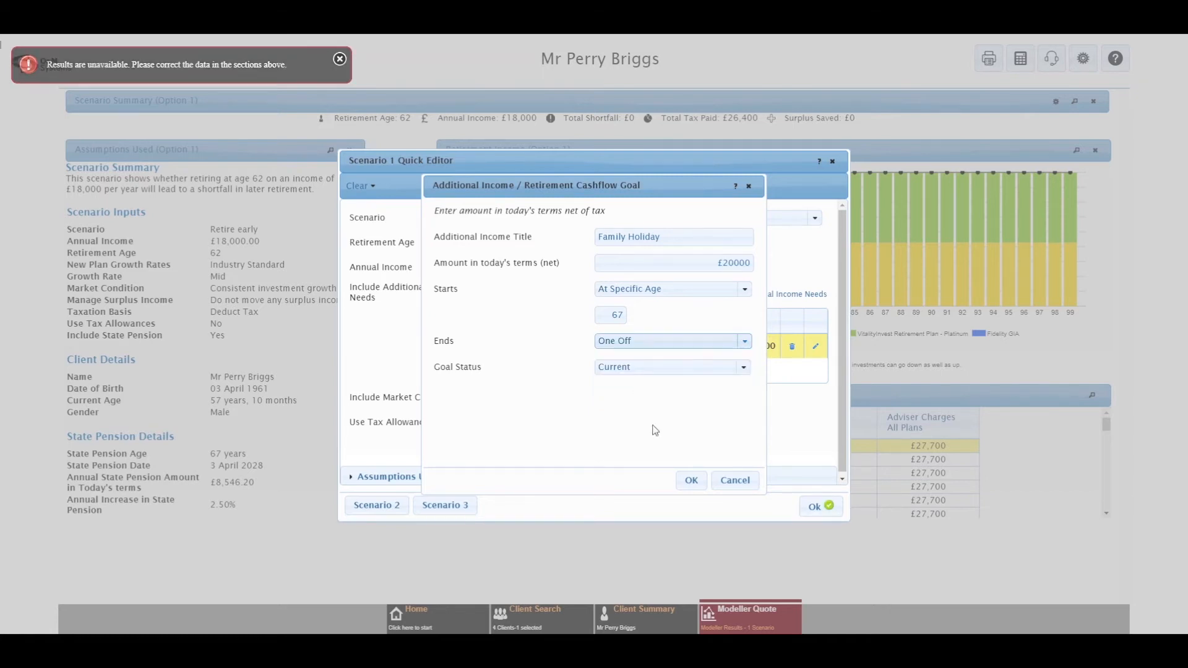
click(685, 482)
click(685, 481)
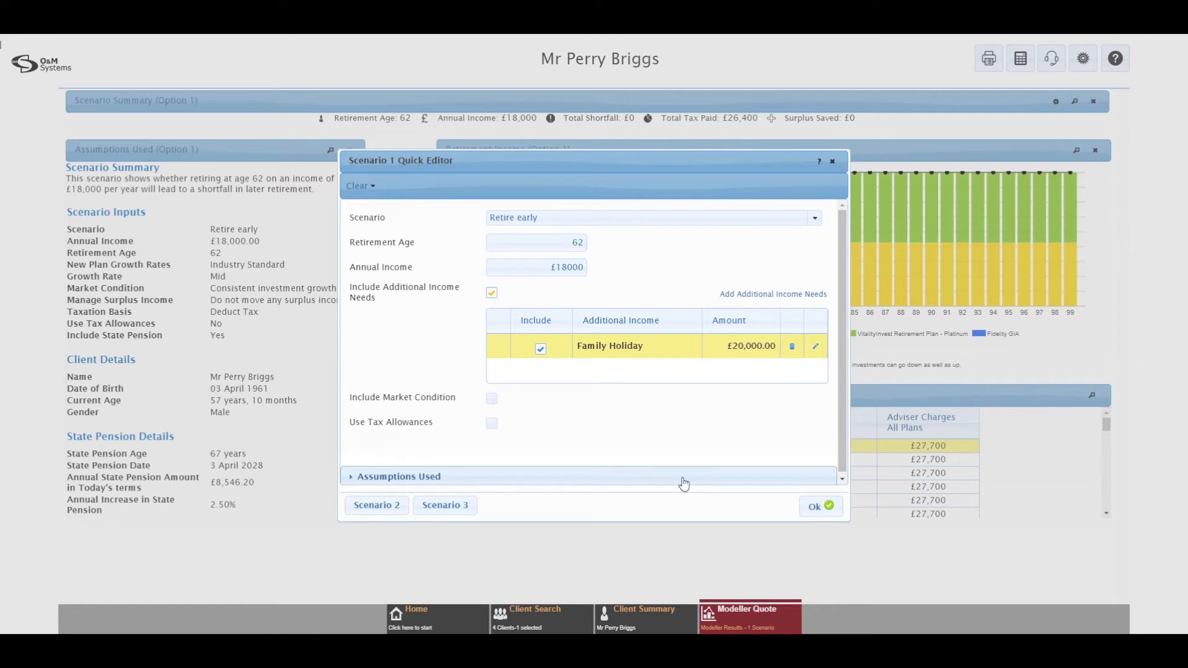
Step: Confirm the scenario edits and review the recalculated £13,400 shortfall and £27,900 tax
click(822, 509)
click(821, 509)
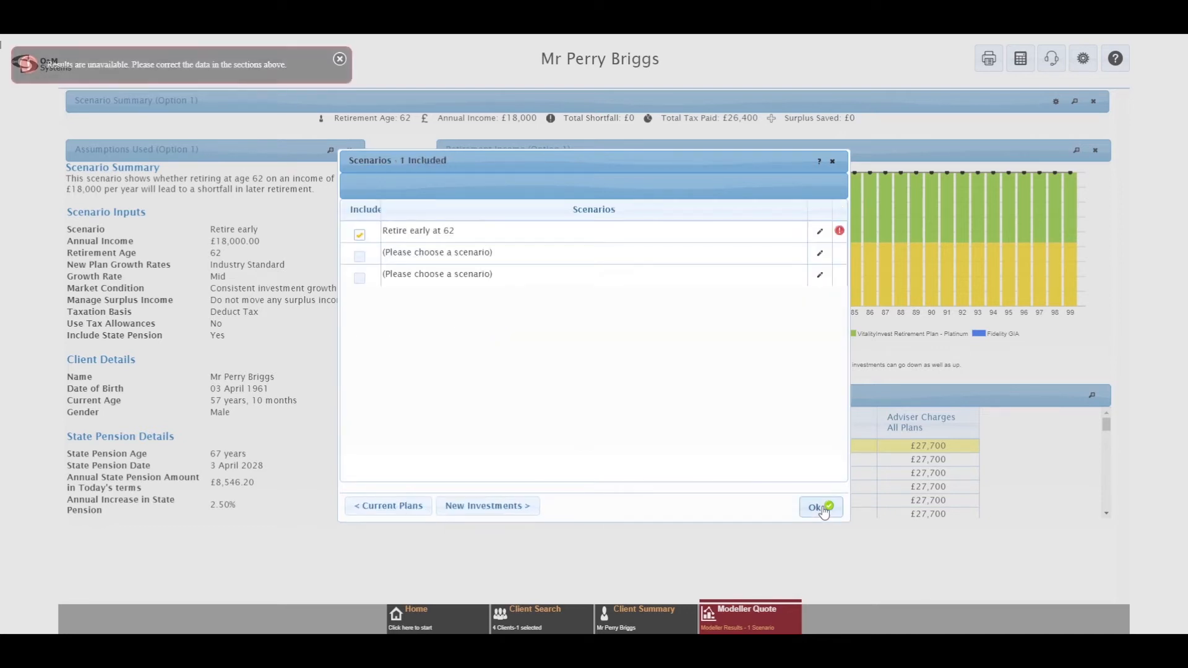
click(822, 508)
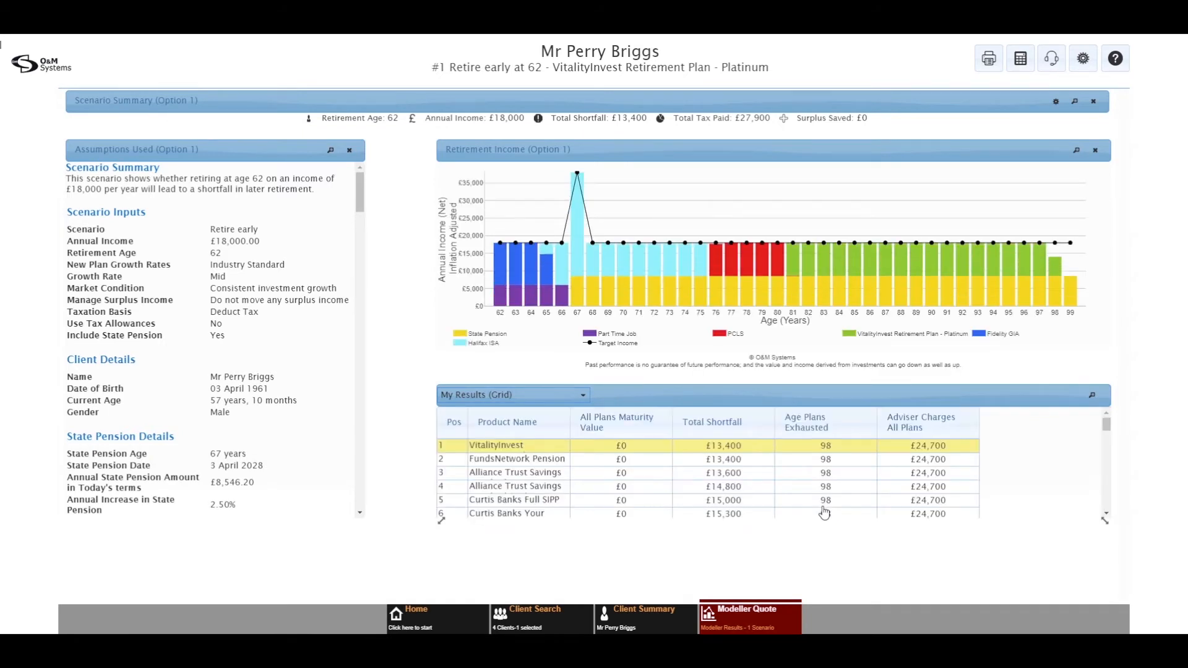
mouse_move(511, 268)
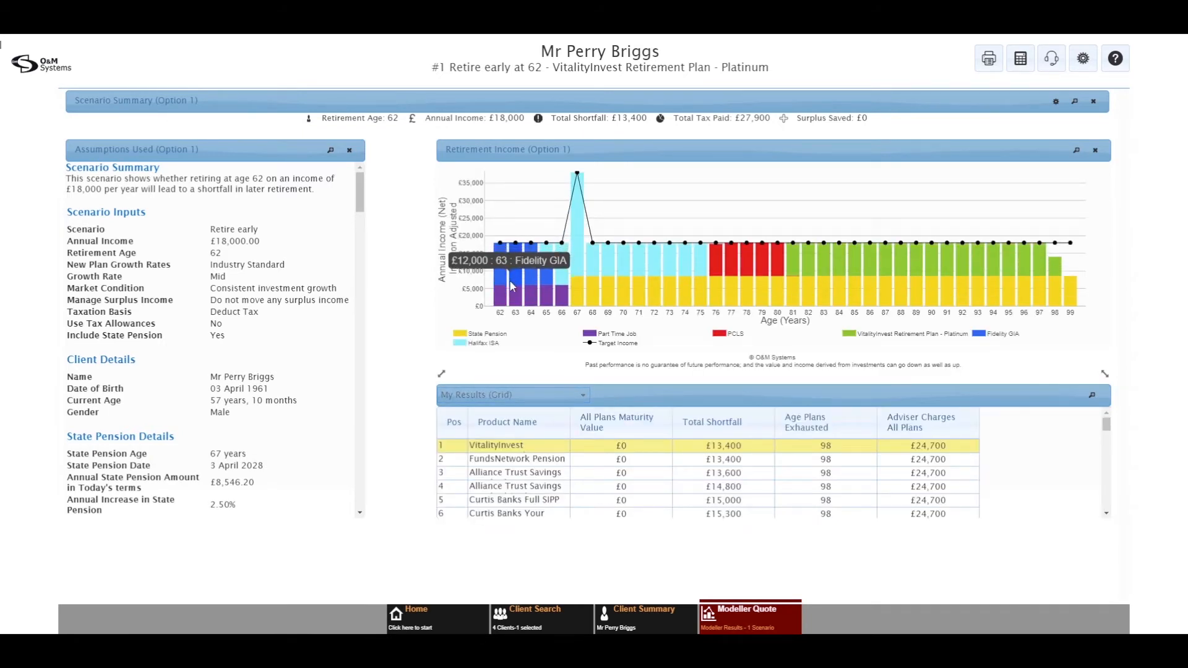
mouse_move(578, 178)
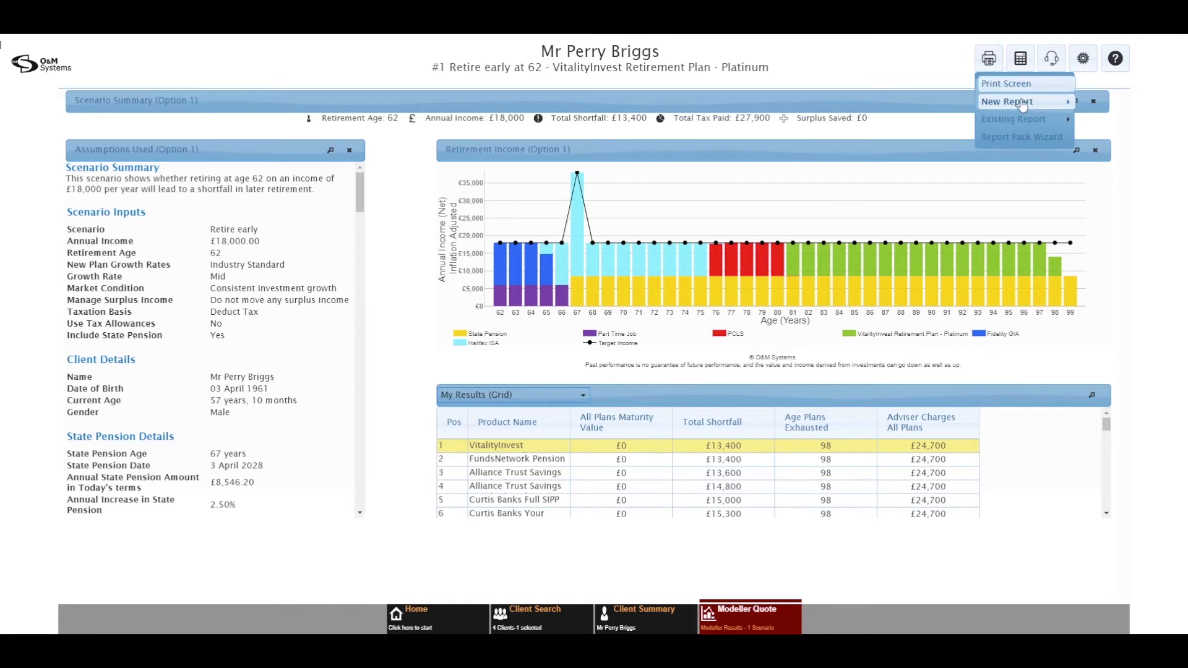
mouse_move(1023, 107)
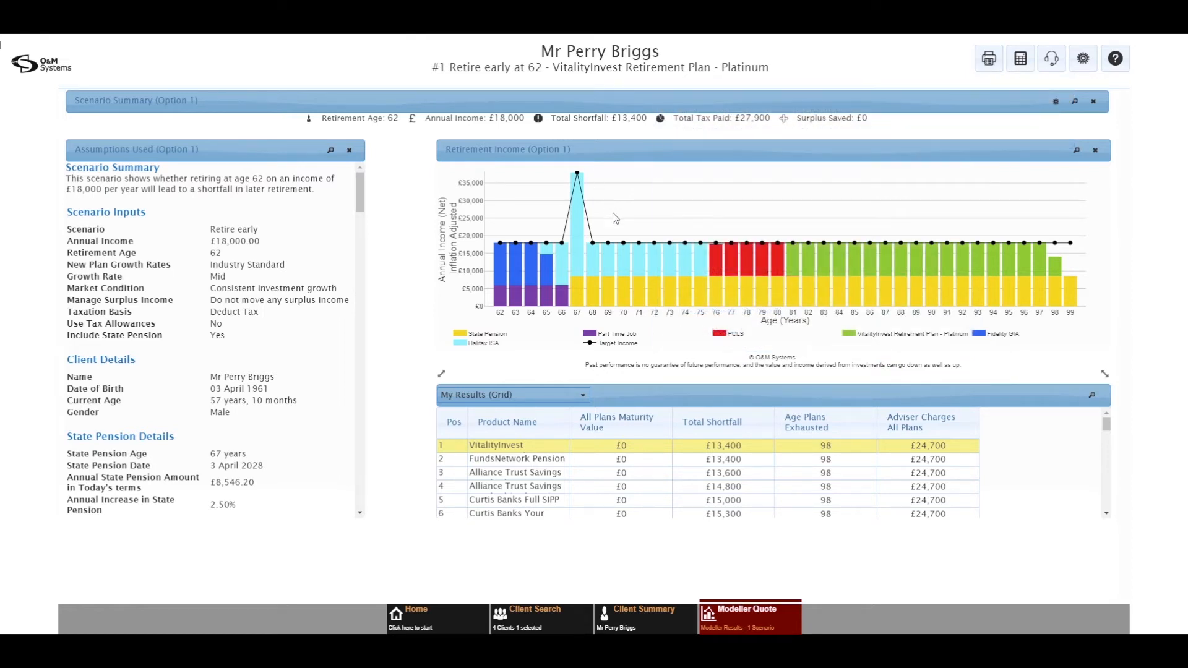
Step: Give the Retire early at 62 scenario the Bad Performance in early retirement with recovery condition, then preview it
click(736, 628)
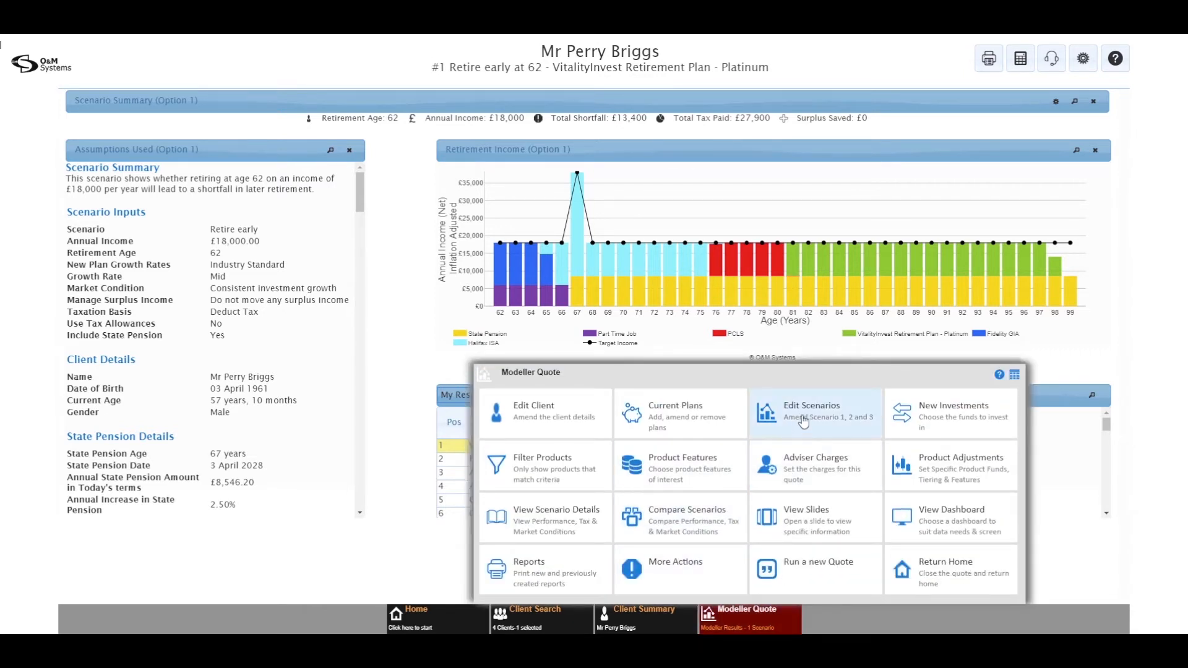
click(803, 421)
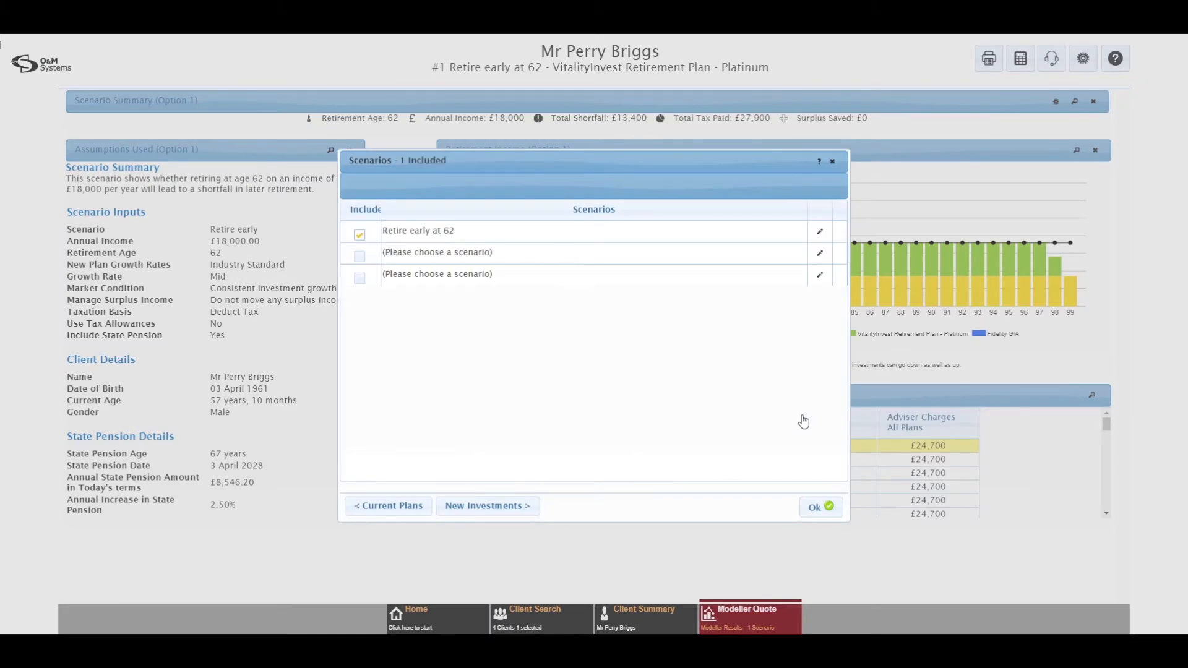
click(820, 234)
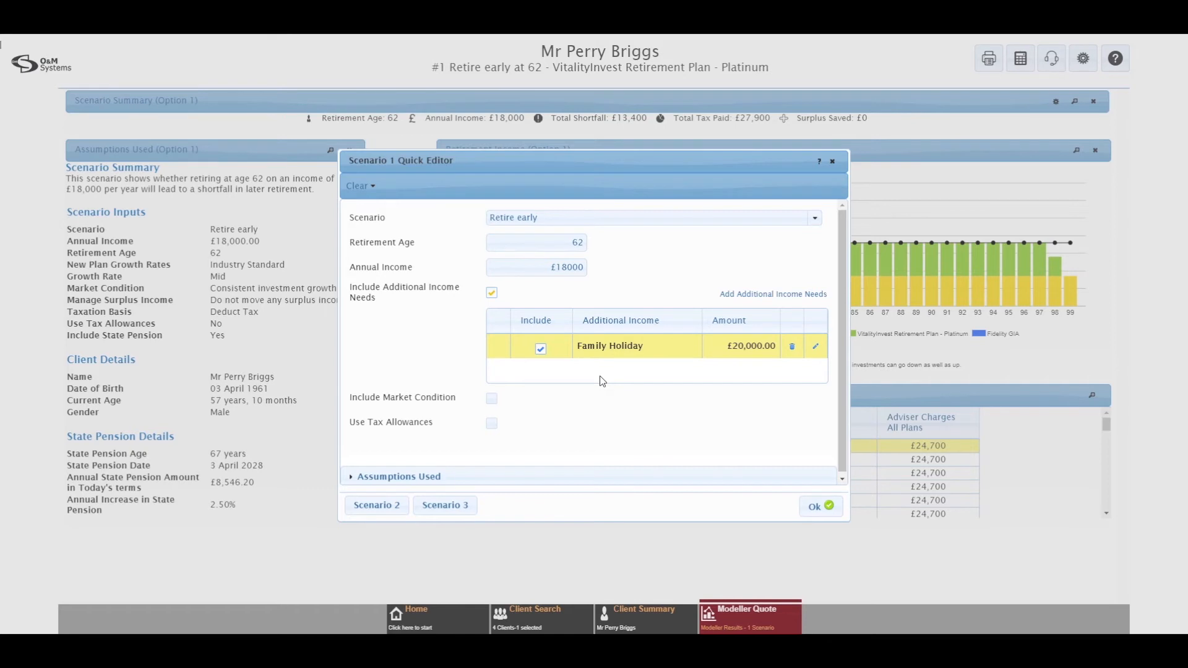
click(493, 399)
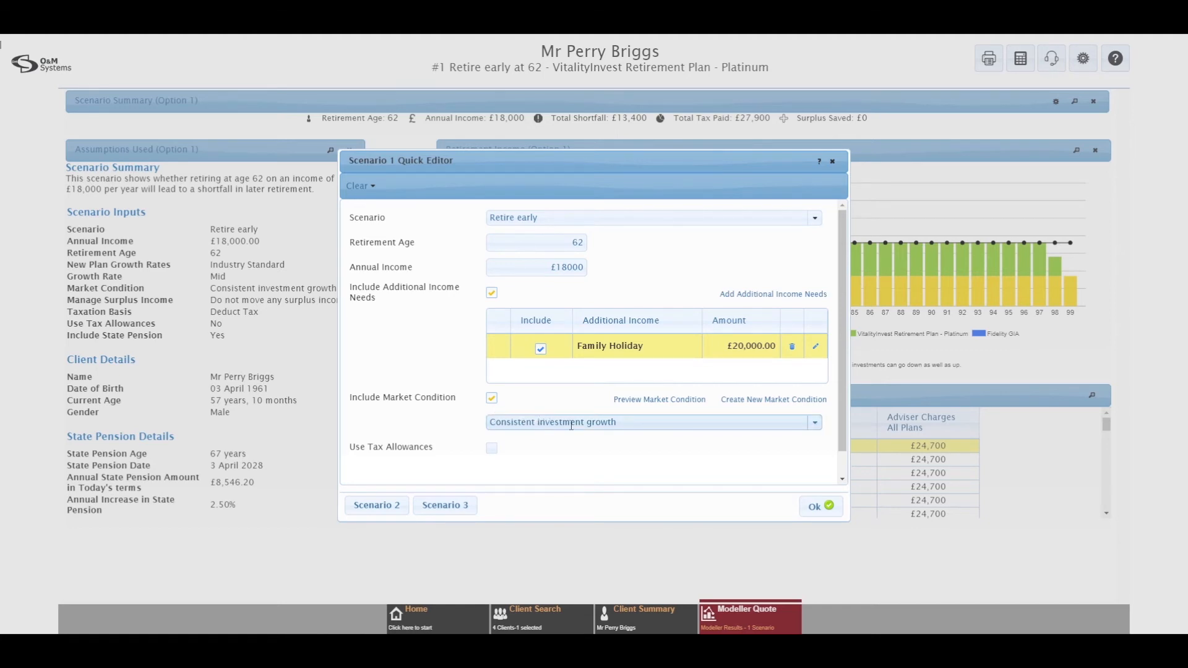
click(814, 428)
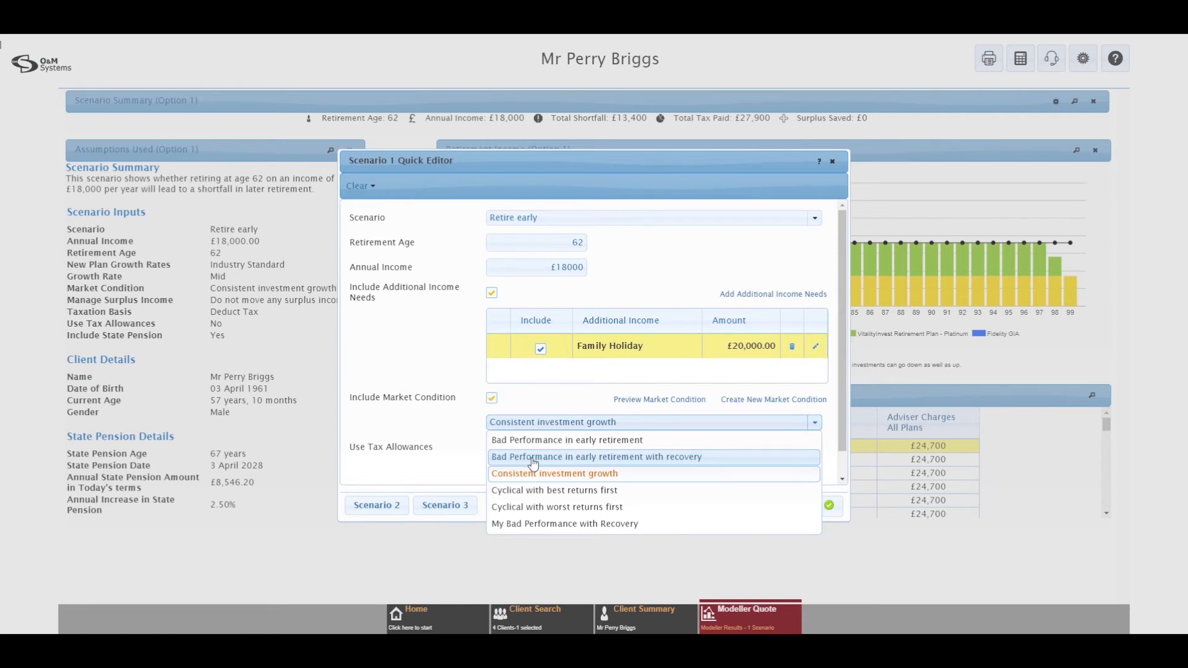
click(533, 458)
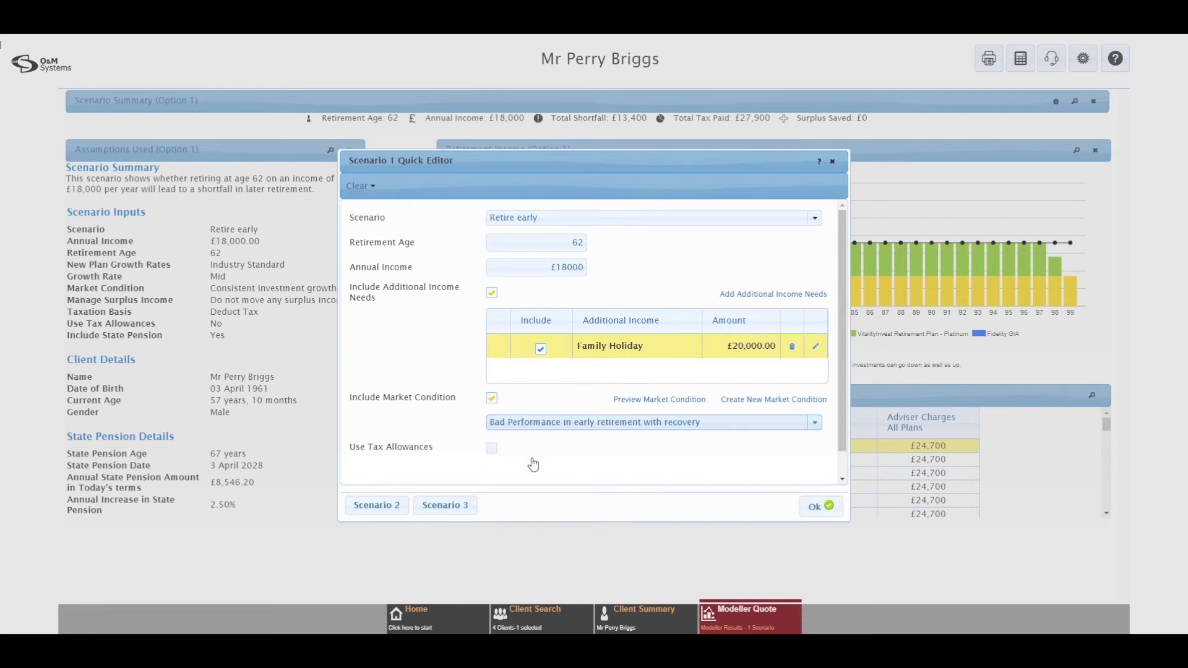
click(651, 400)
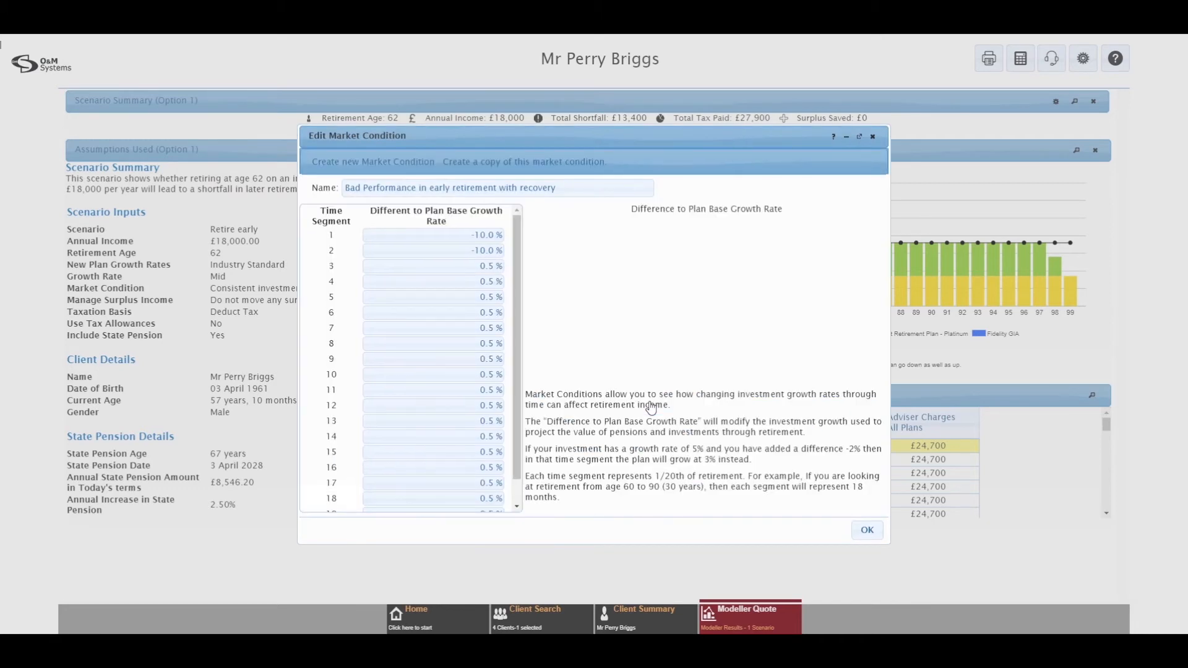
Step: Review the market condition's growth rates, then close the preview
mouse_move(569, 320)
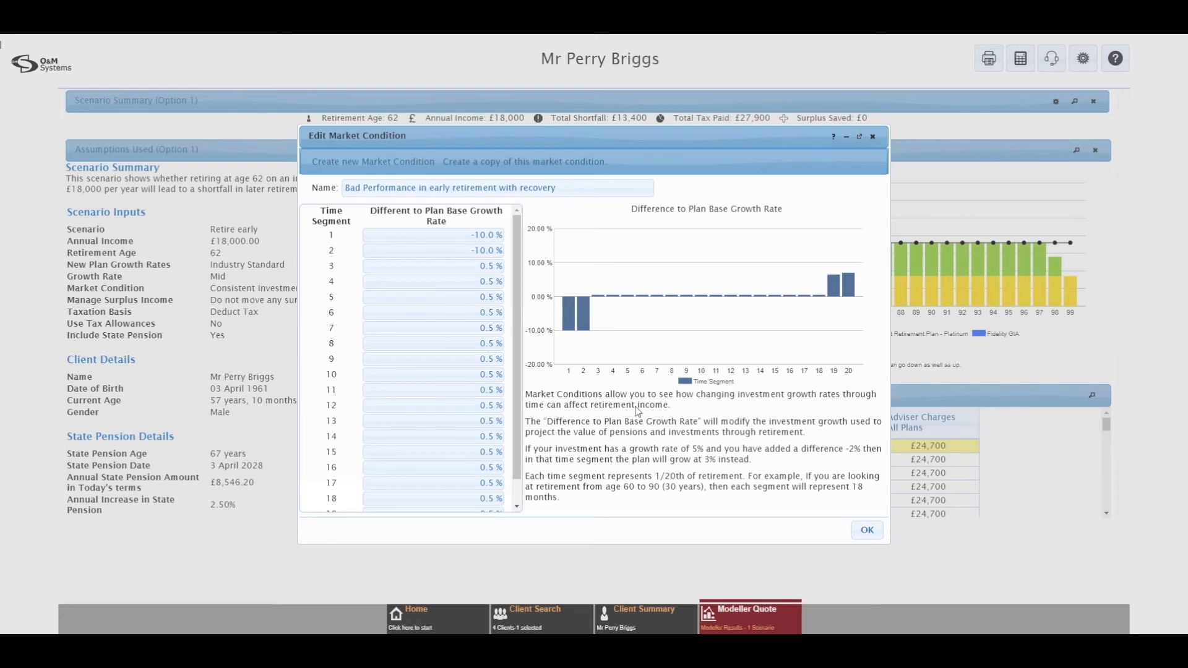
click(864, 532)
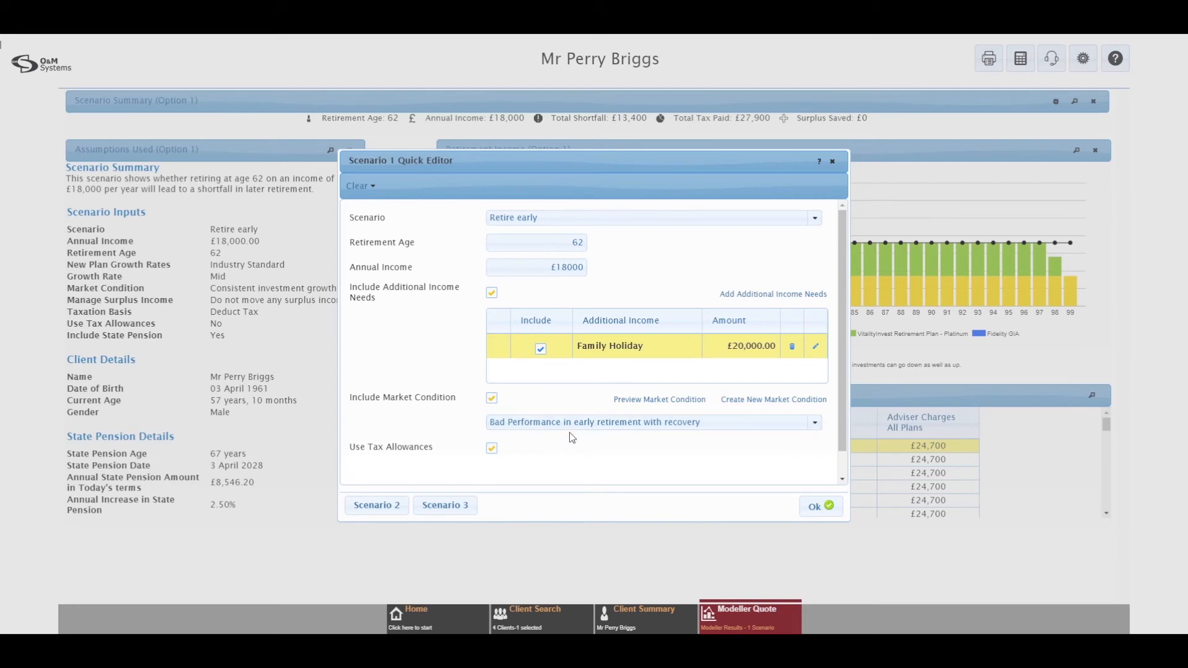
Step: Apply the scenario changes and review the new £107,000 shortfall and £8,760 tax paid
click(812, 511)
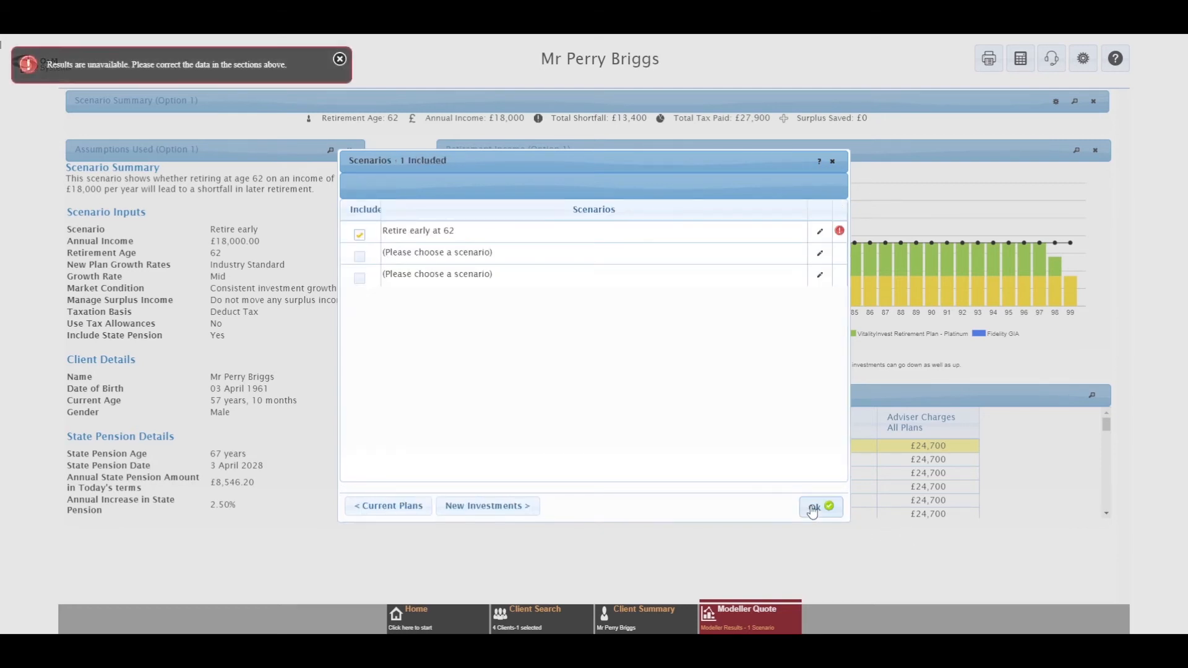
click(812, 511)
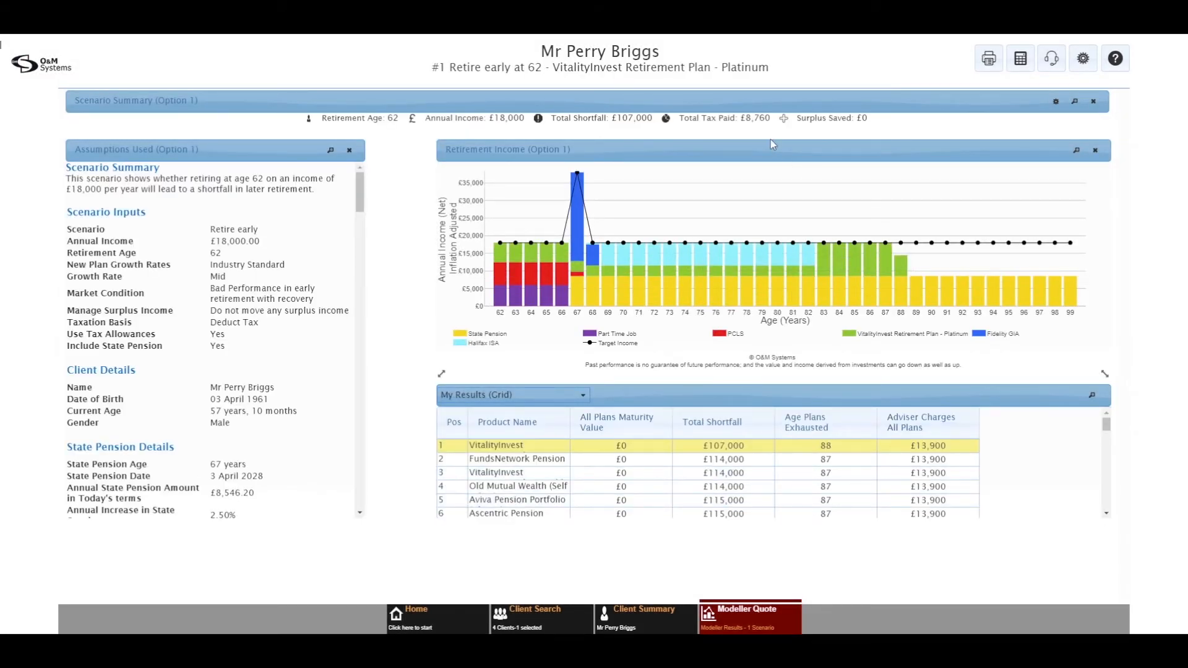
mouse_move(847, 267)
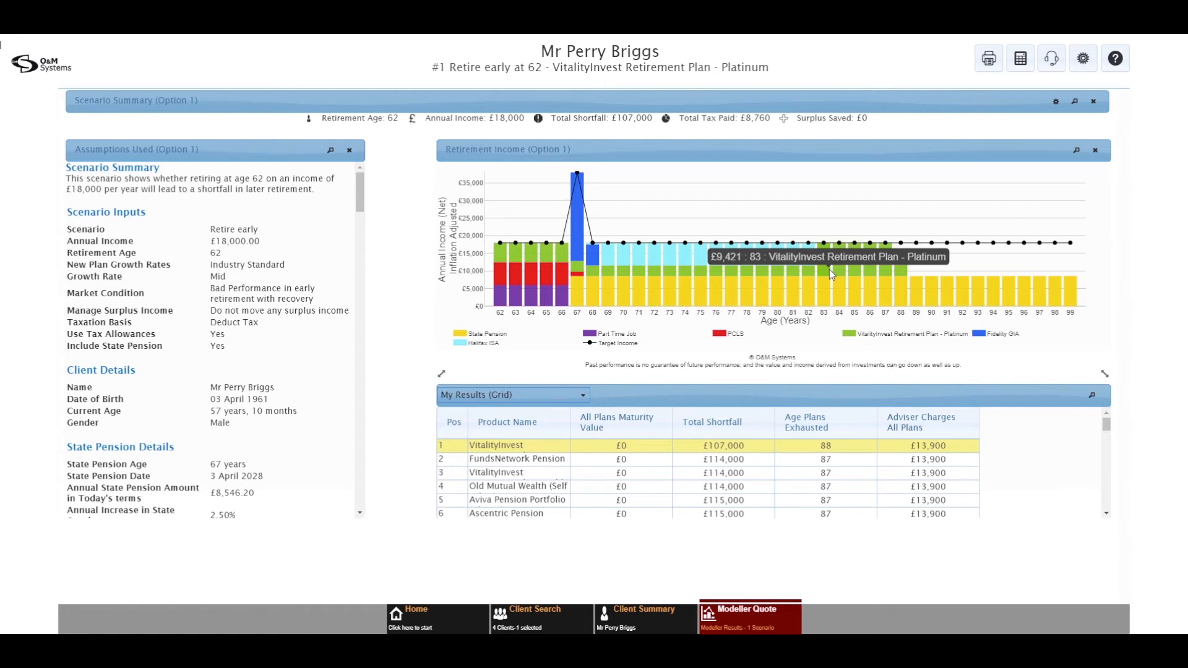
click(724, 621)
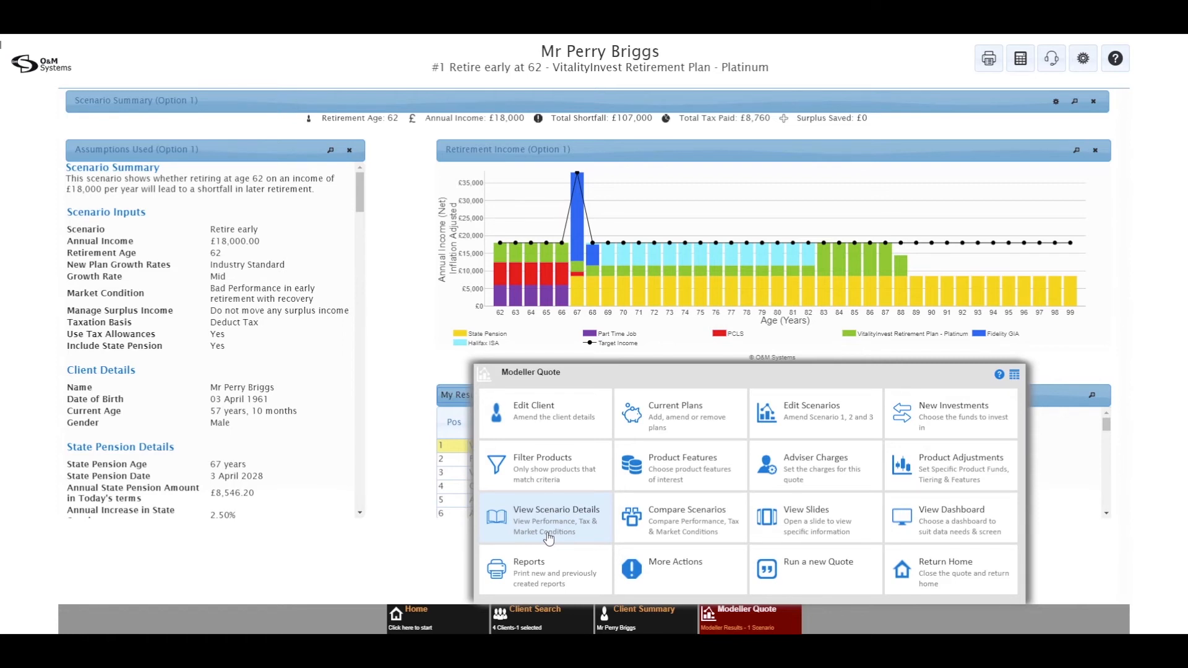
Step: View the scenario's yearly details, then its Tax Analysis showing £8,760 tax paid
click(548, 537)
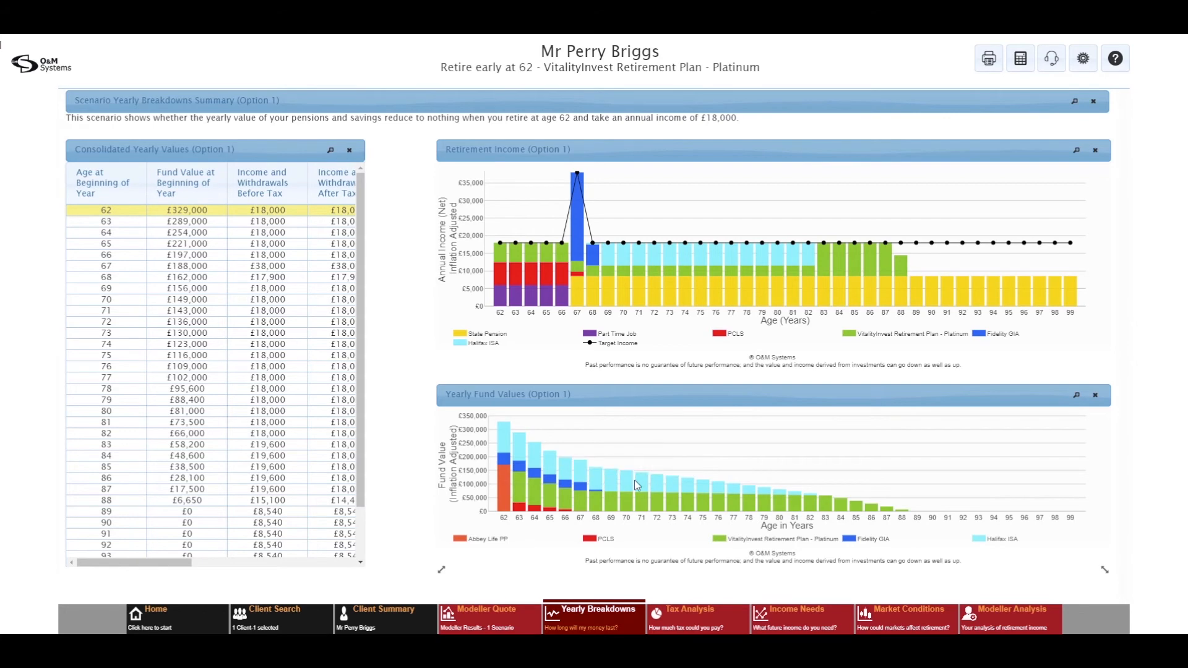
click(687, 618)
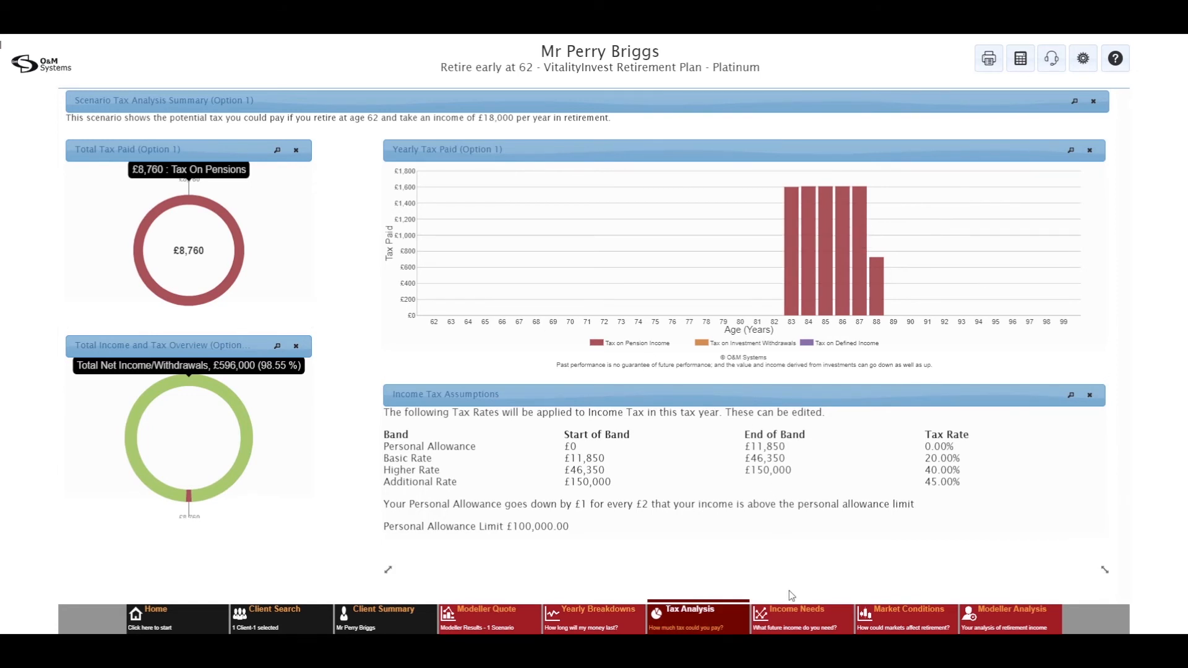
Step: Inspect the Income Needs charts with the age-67 Family Holiday spike, then go to Market Conditions
click(795, 616)
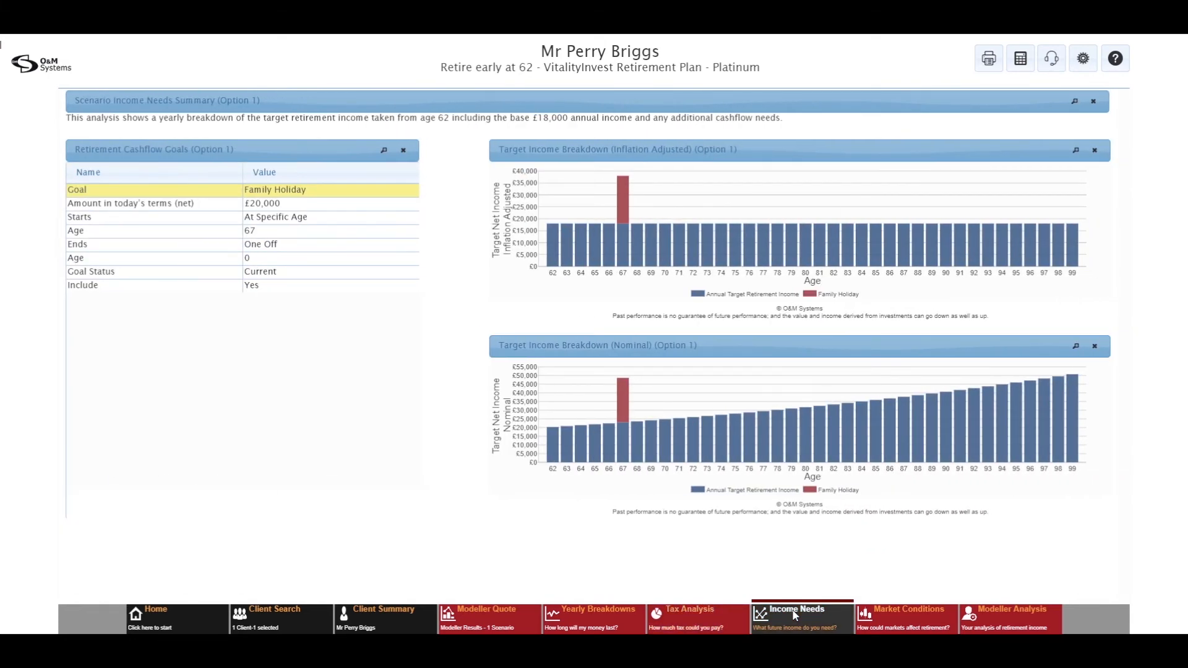
mouse_move(986, 399)
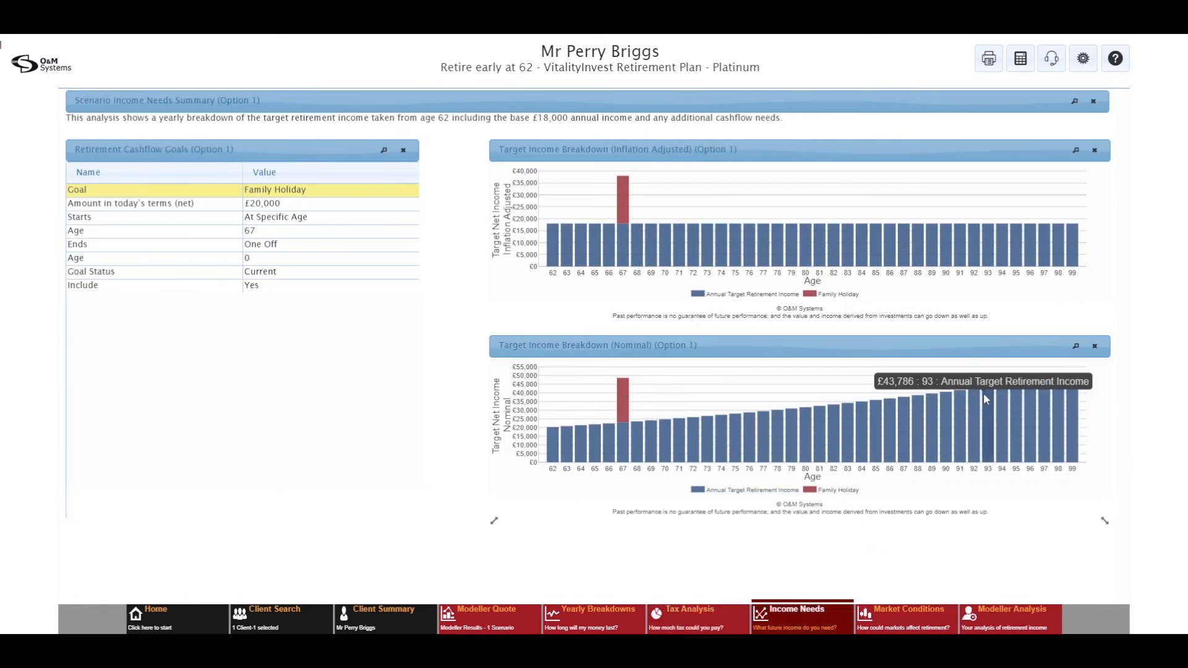
mouse_move(621, 240)
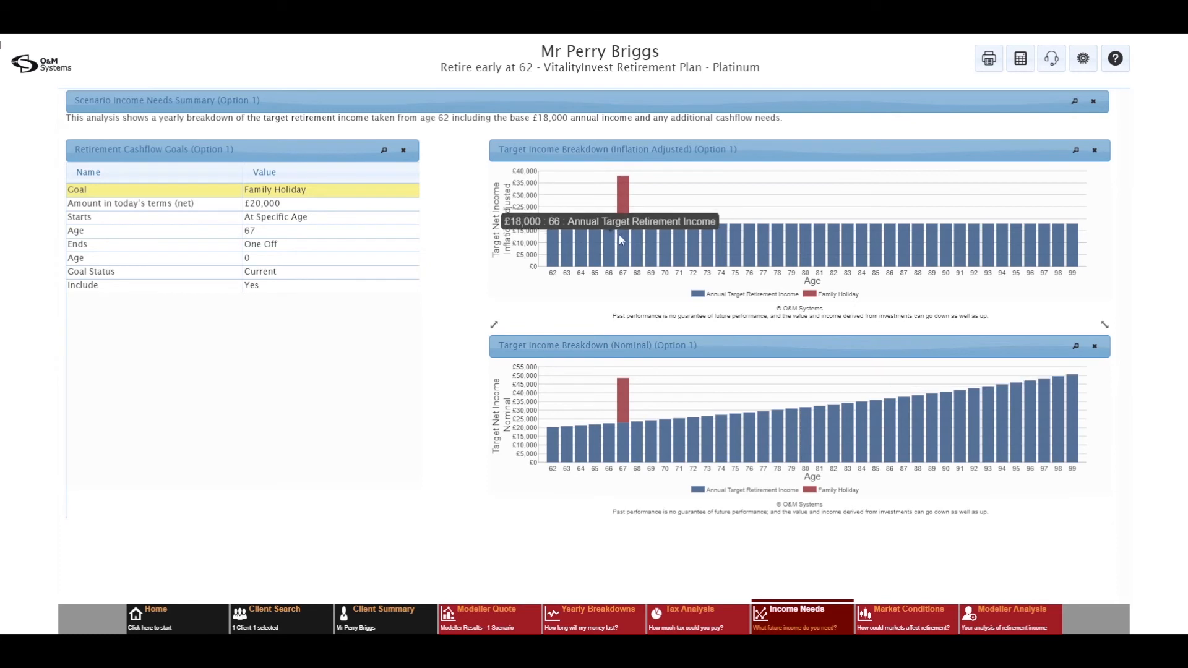
mouse_move(555, 242)
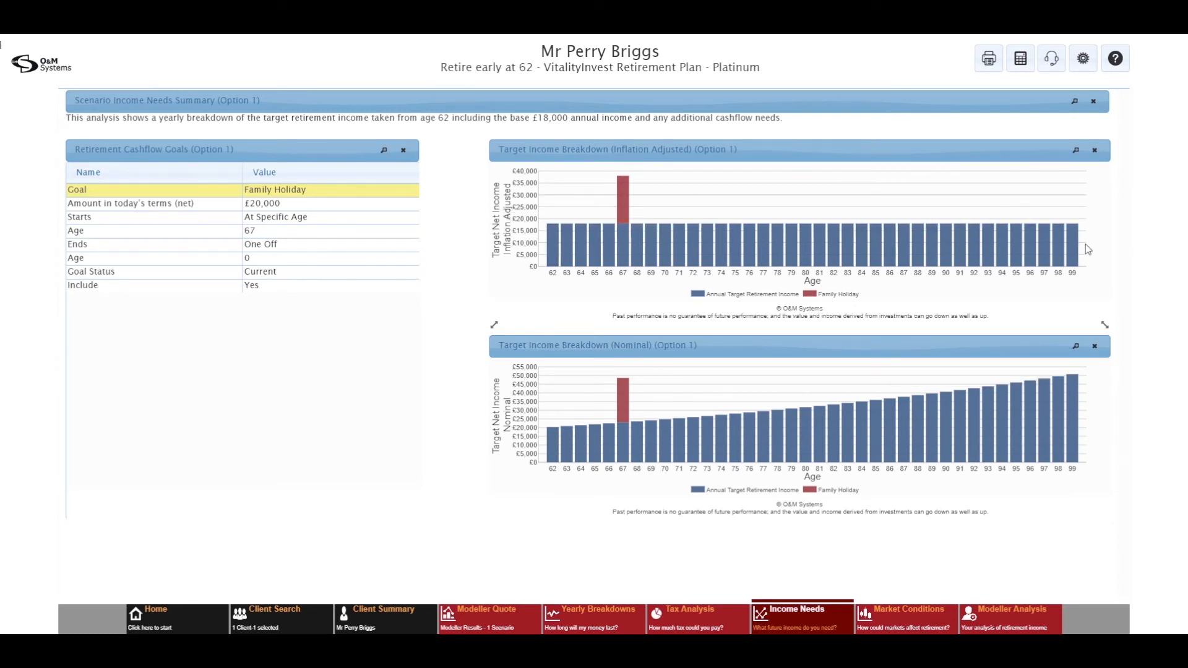
mouse_move(1076, 386)
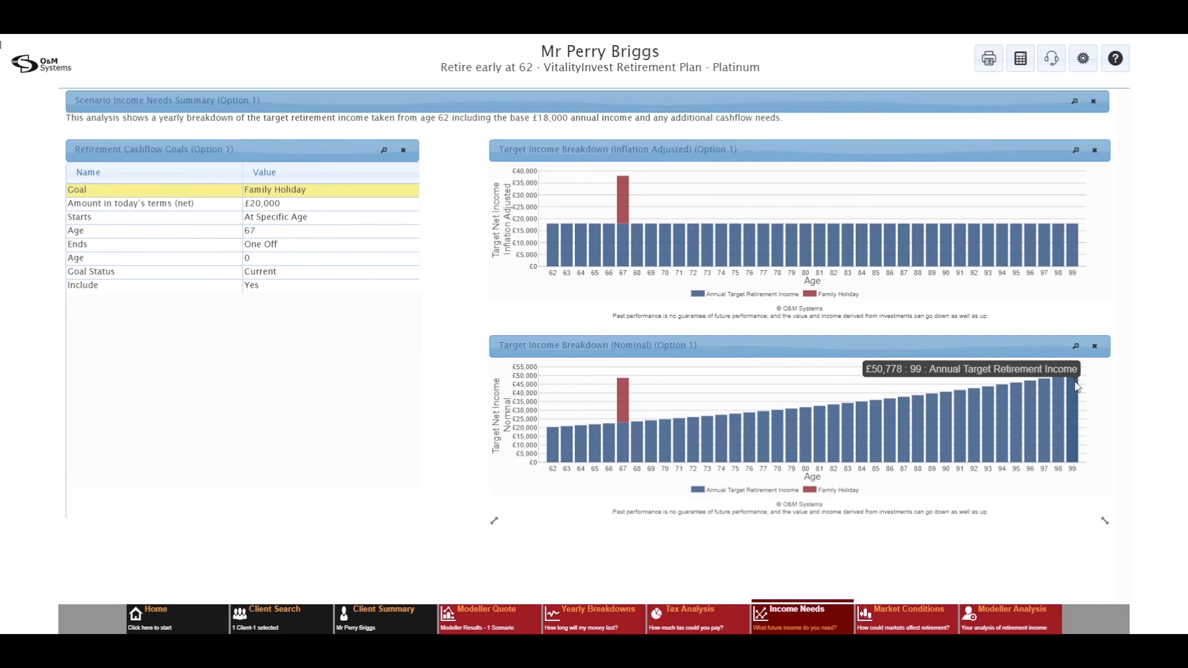
click(892, 622)
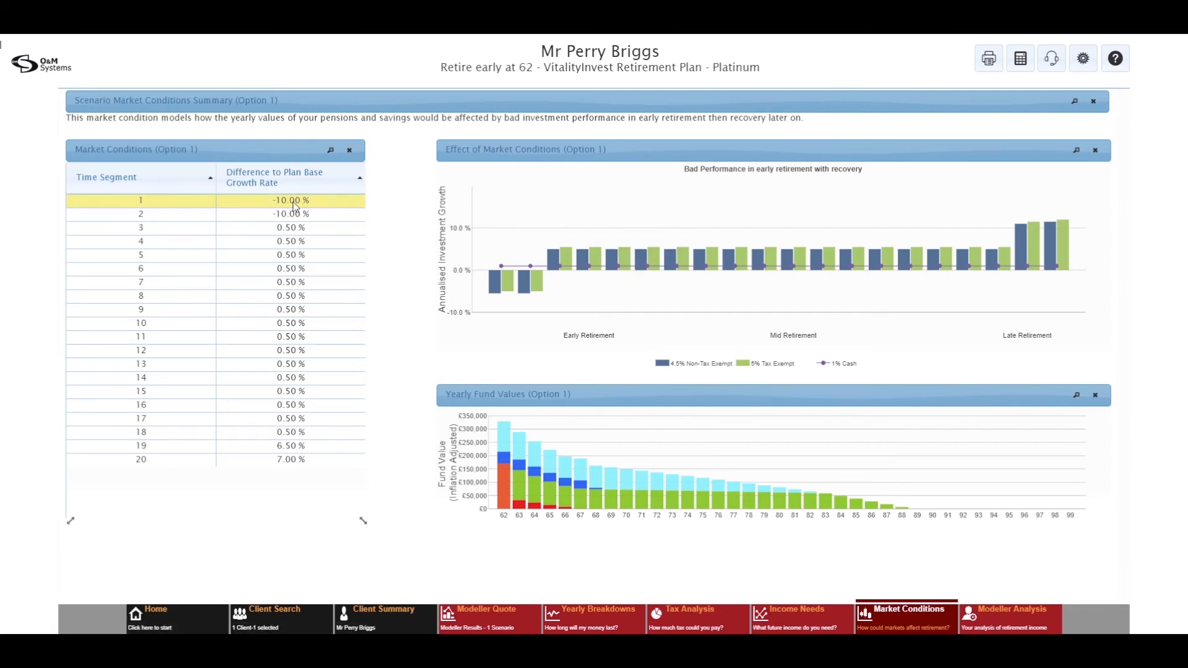
Step: Inspect the yearly fund values under bad performance, which run out after age 87
mouse_move(500, 285)
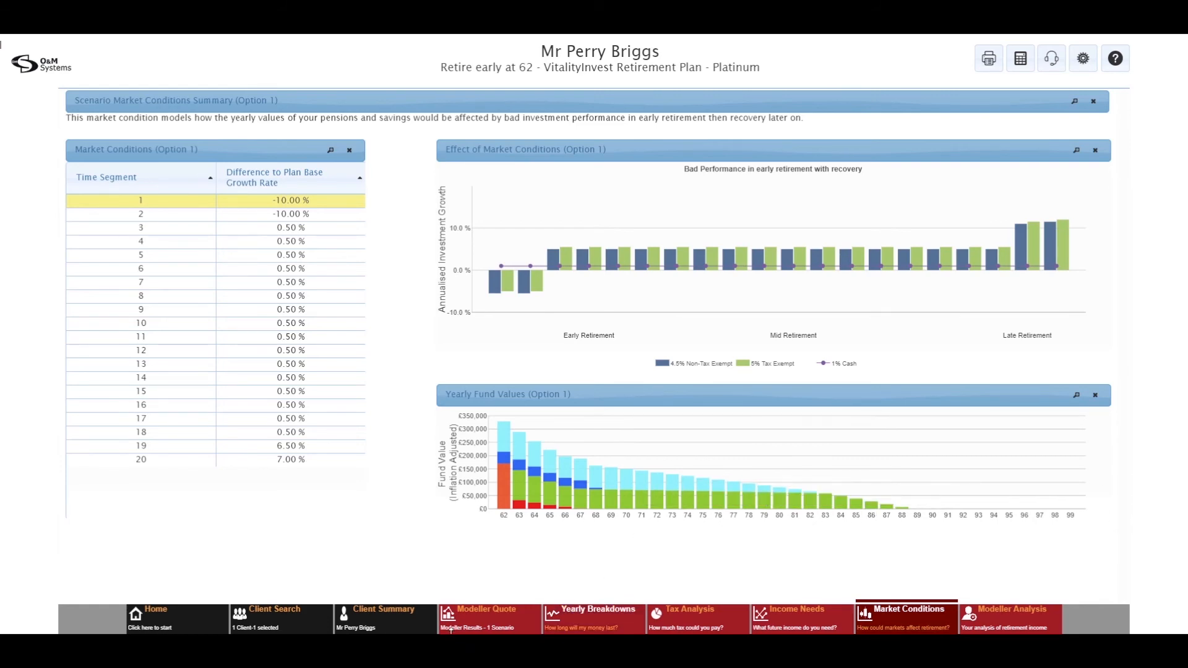
Step: Drop the market condition from the Retire early at 62 scenario and recalculate to £0 shortfall
click(480, 614)
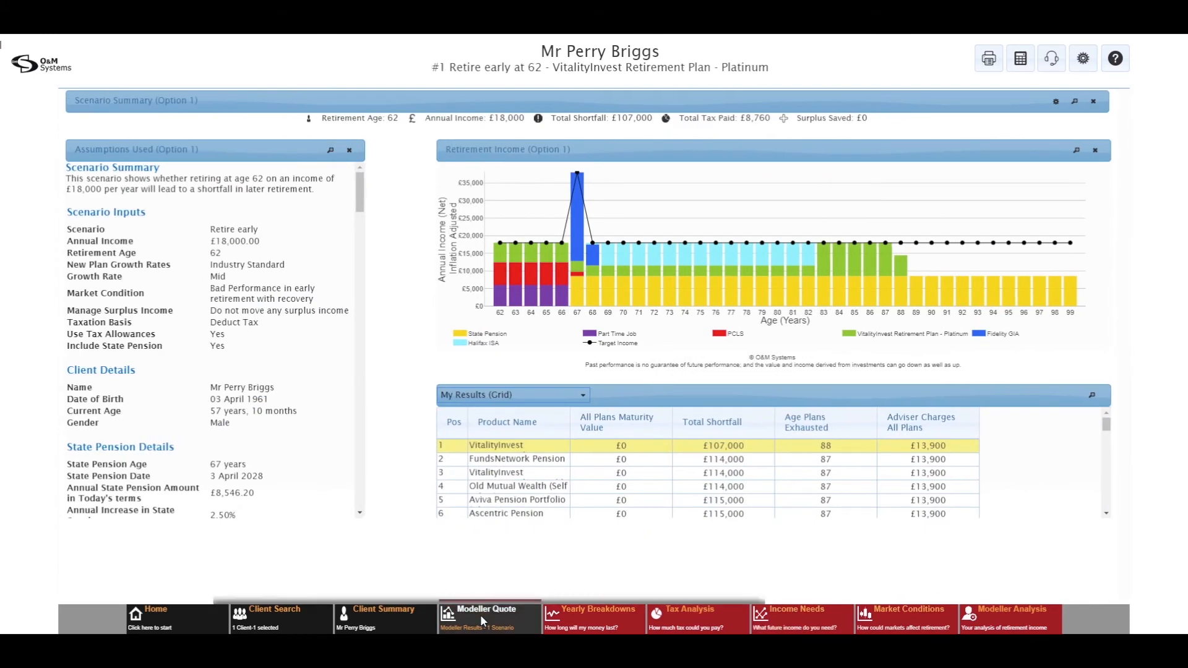
click(480, 615)
click(573, 416)
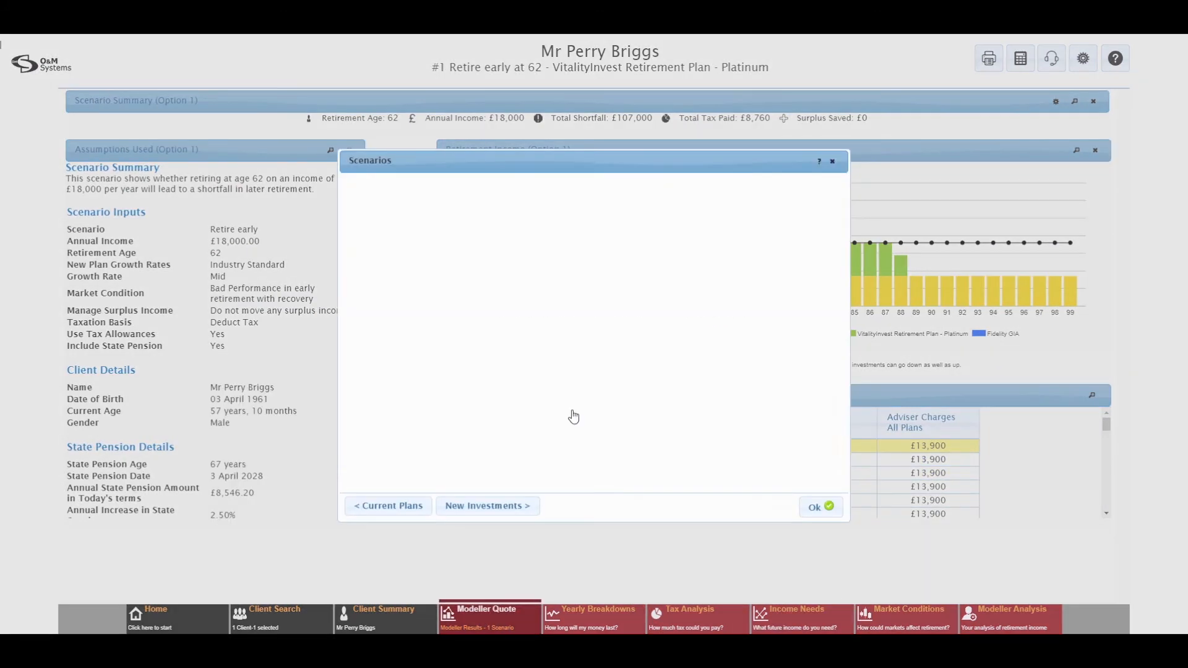
click(820, 234)
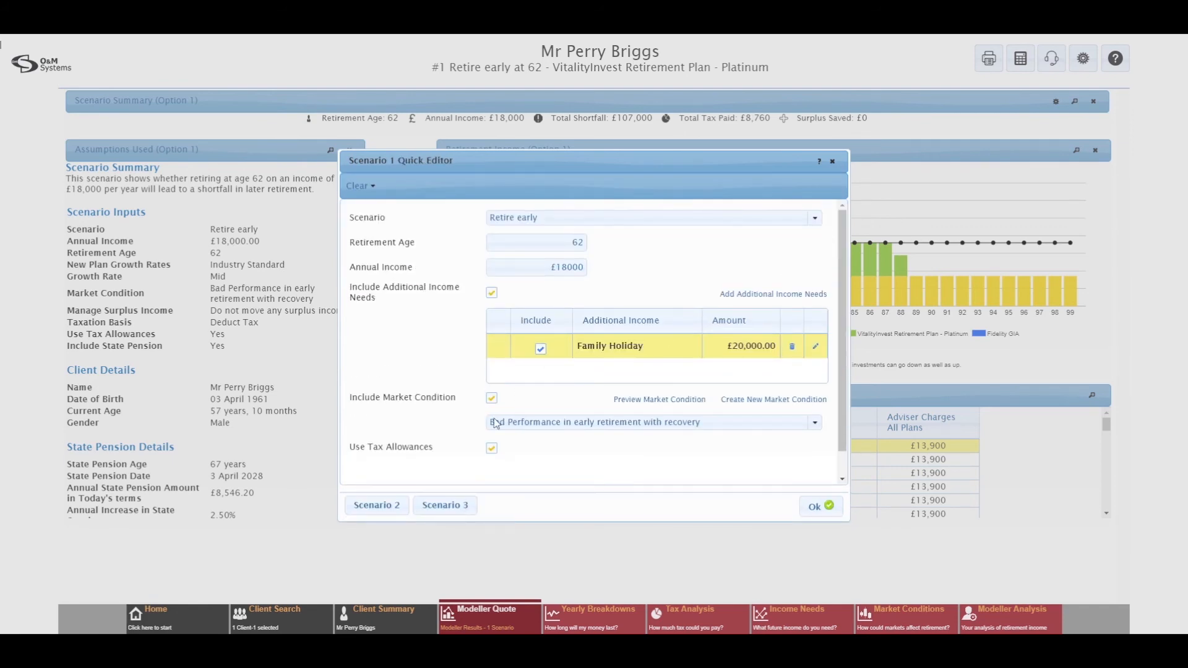
click(492, 399)
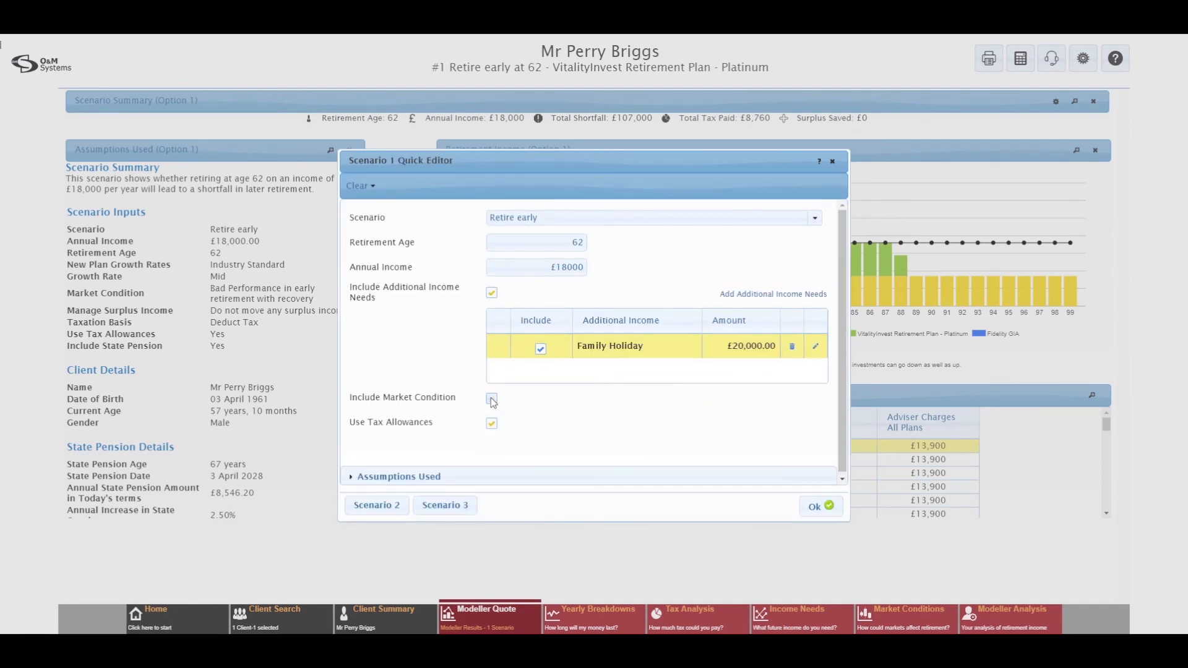
click(815, 509)
click(815, 508)
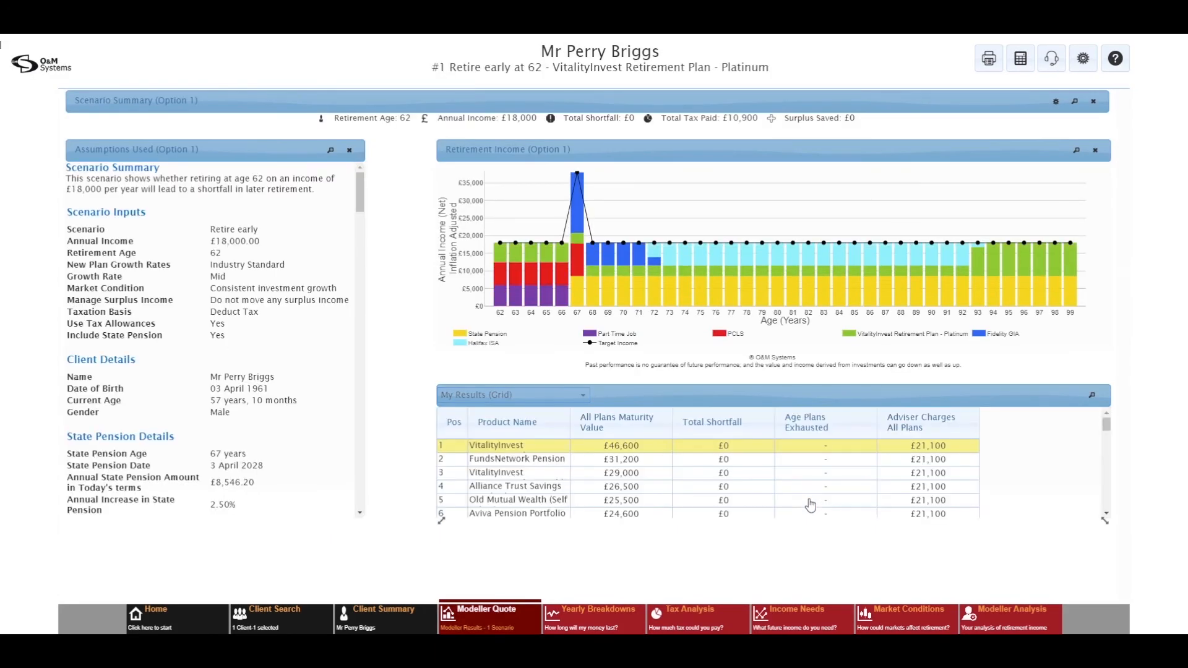
Step: Check the consistent-growth Market Conditions view, then open the empty Modeller Analysis dashboard
click(892, 612)
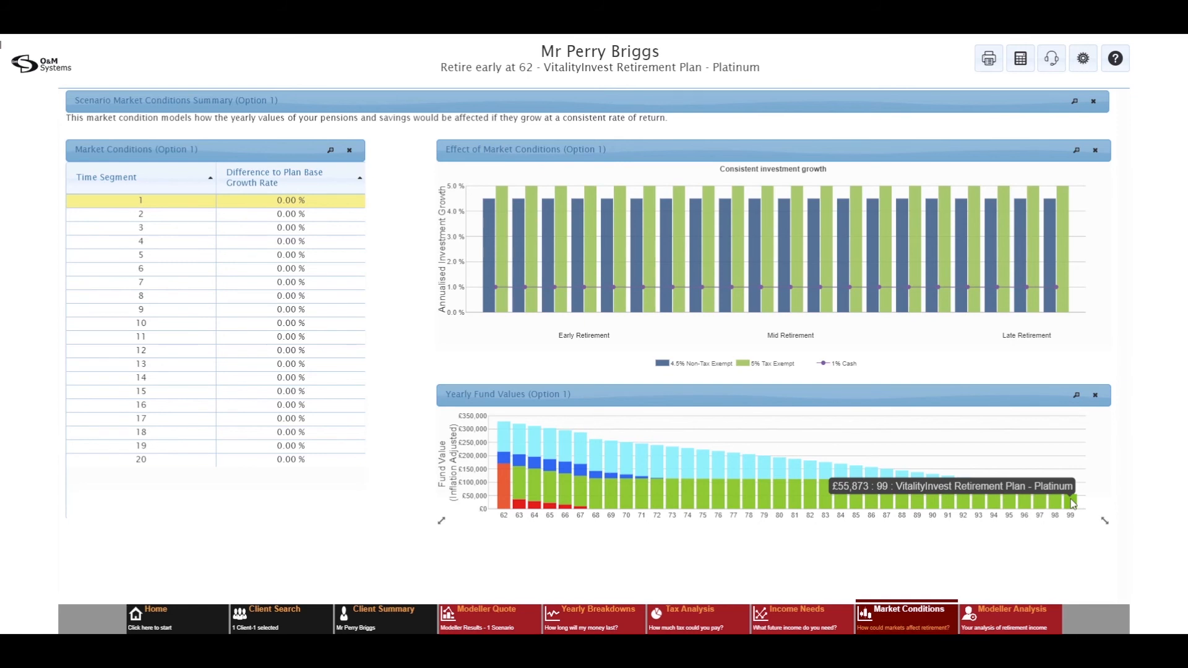
click(1014, 618)
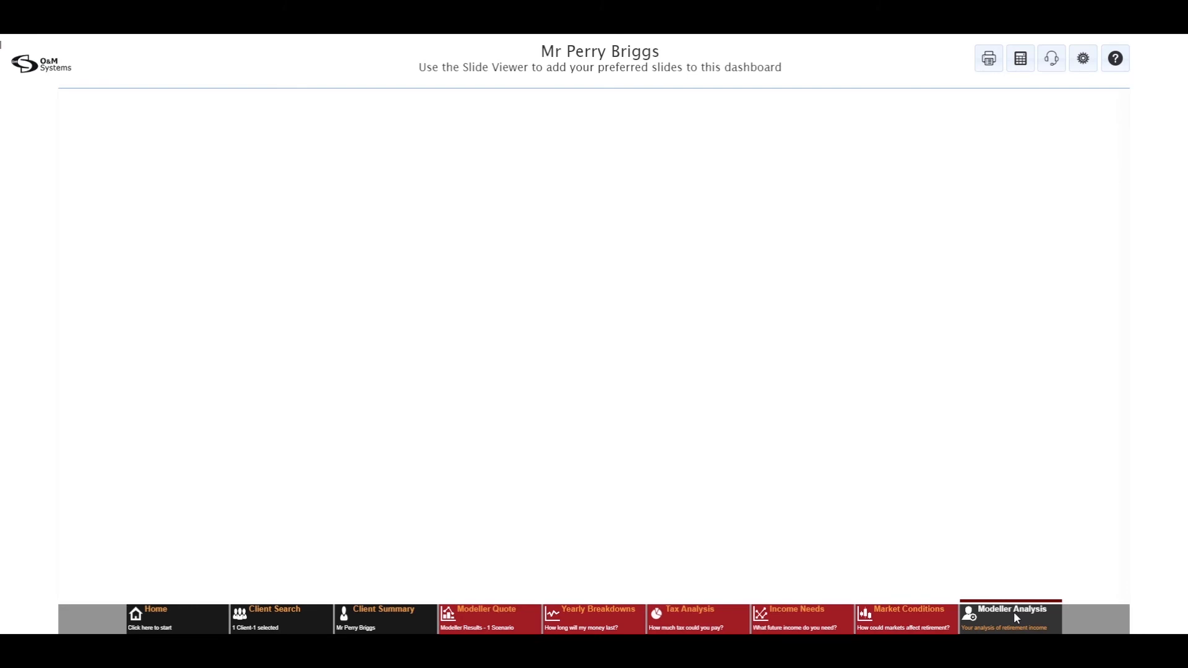
Step: Add the Life Expectancy slide (male aged 57) to the Modeller Analysis dashboard and enlarge it
click(1013, 611)
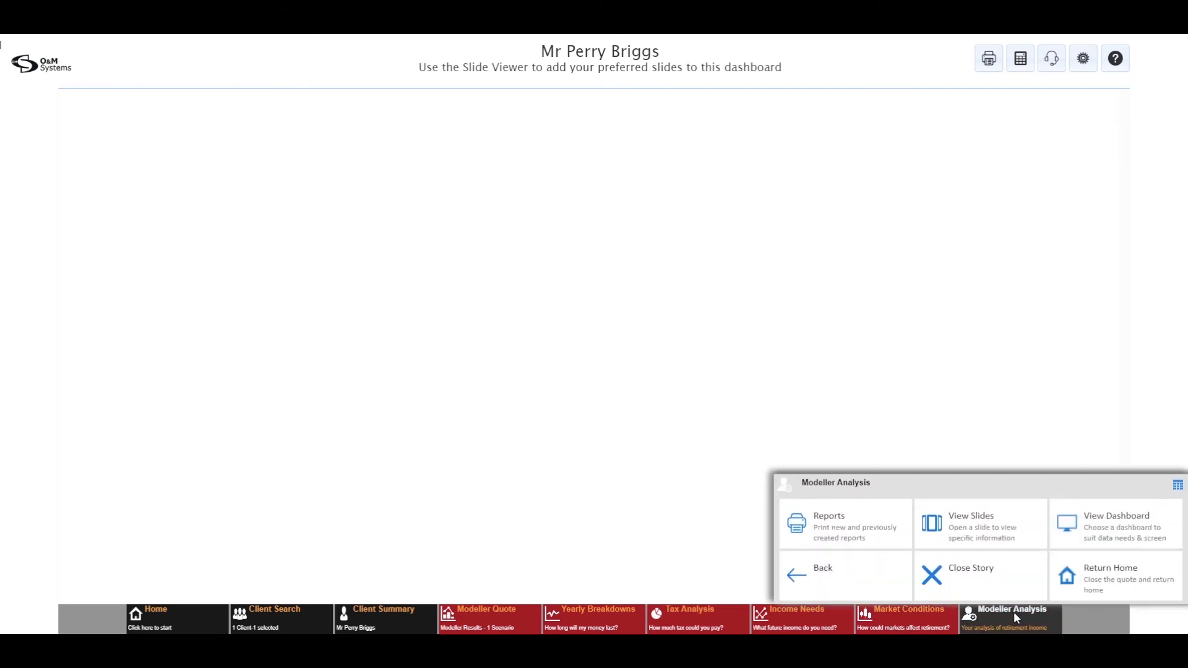
click(967, 535)
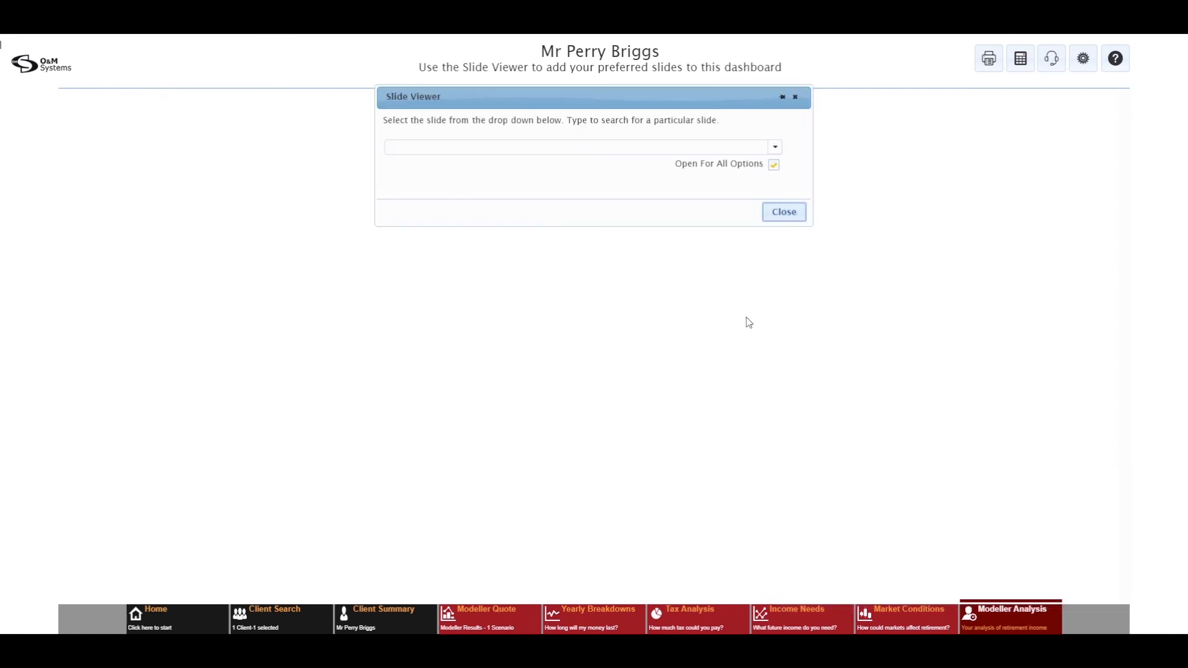
click(775, 147)
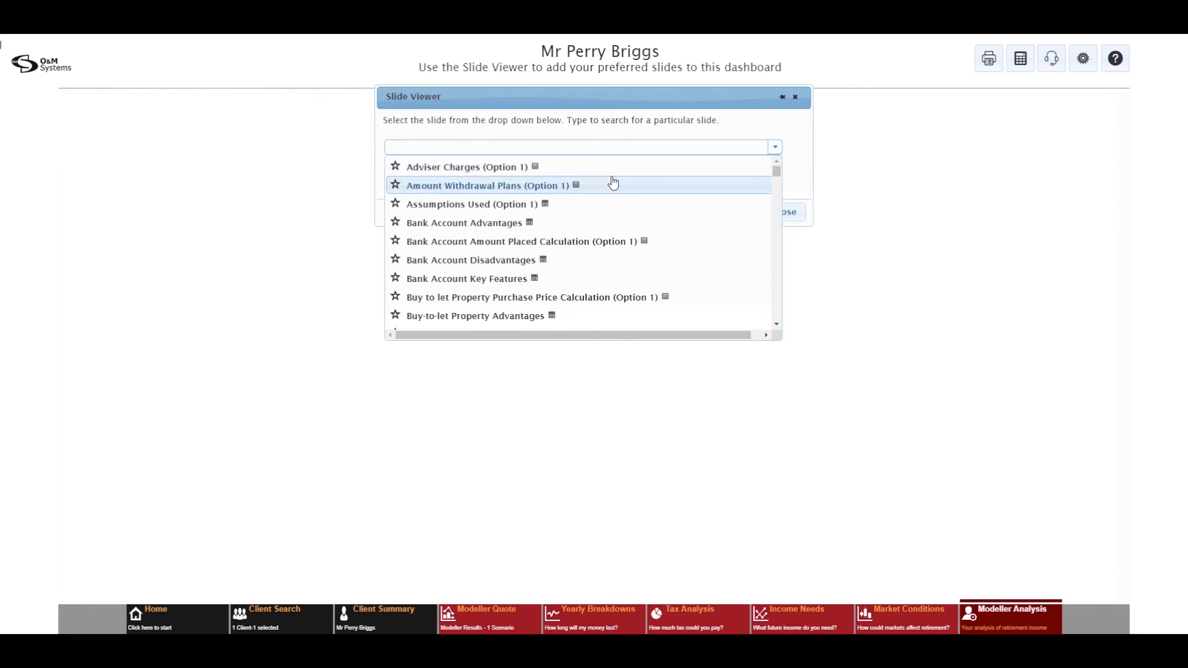
drag(776, 173, 779, 272)
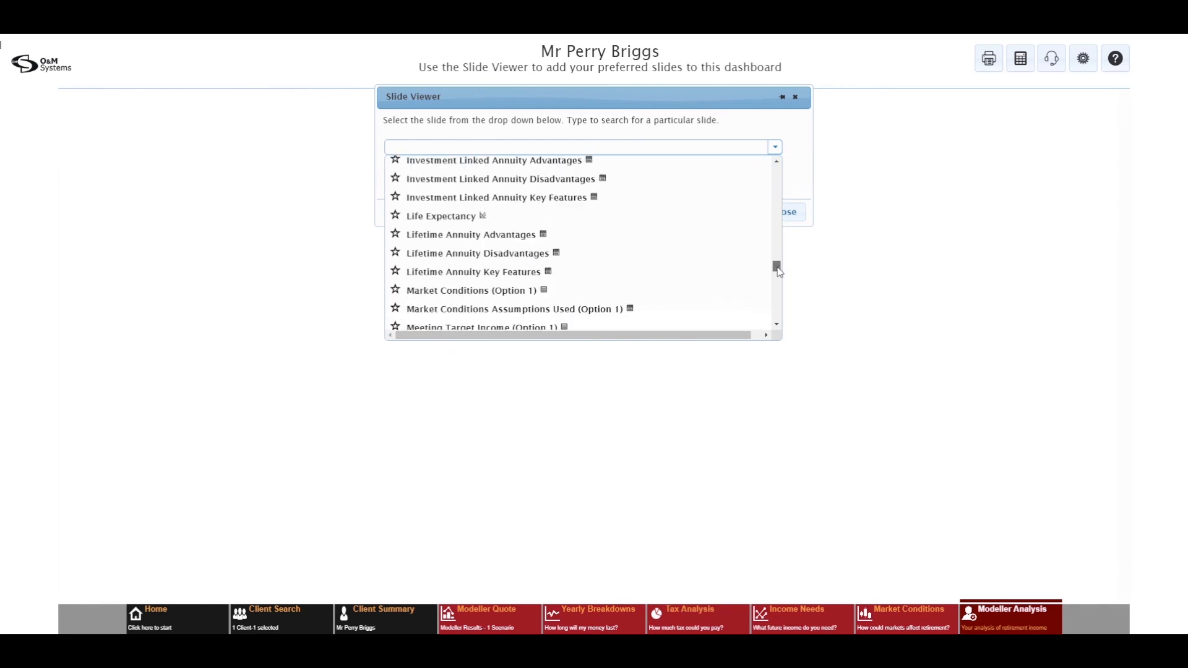
click(422, 220)
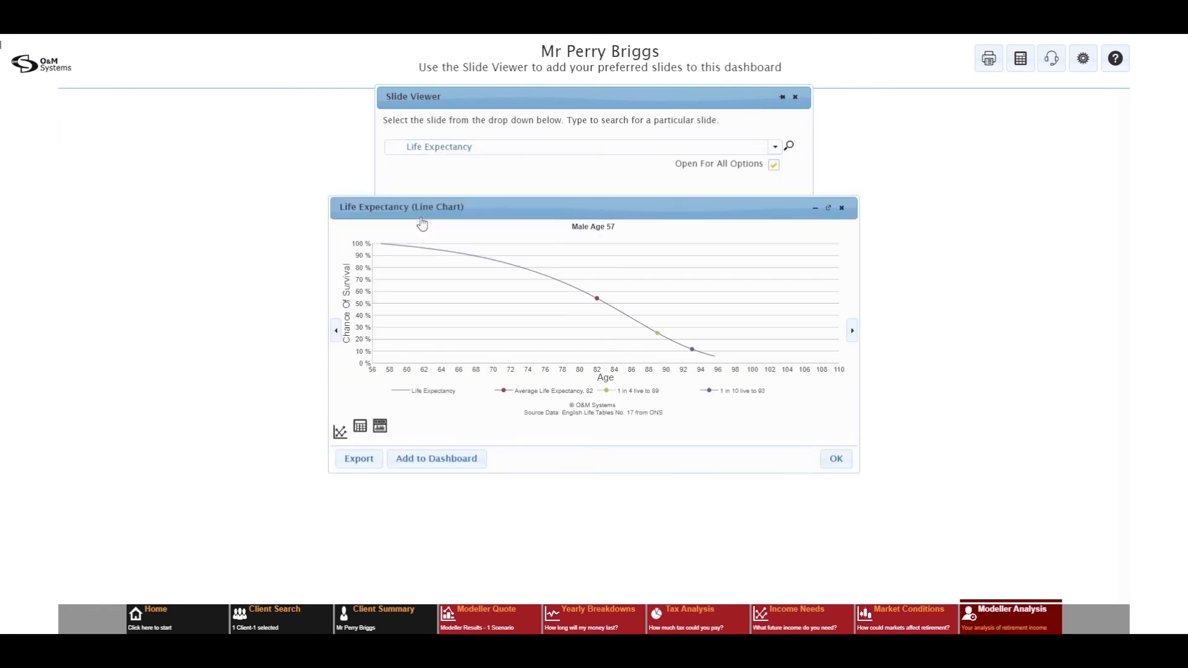
click(452, 459)
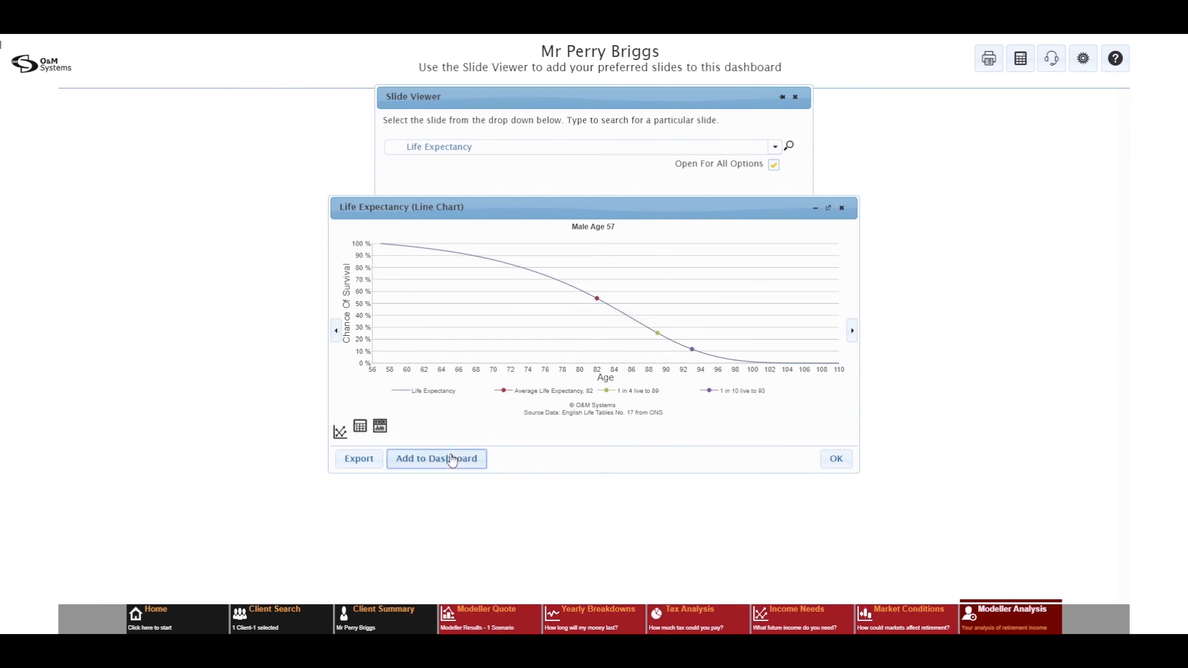
click(784, 213)
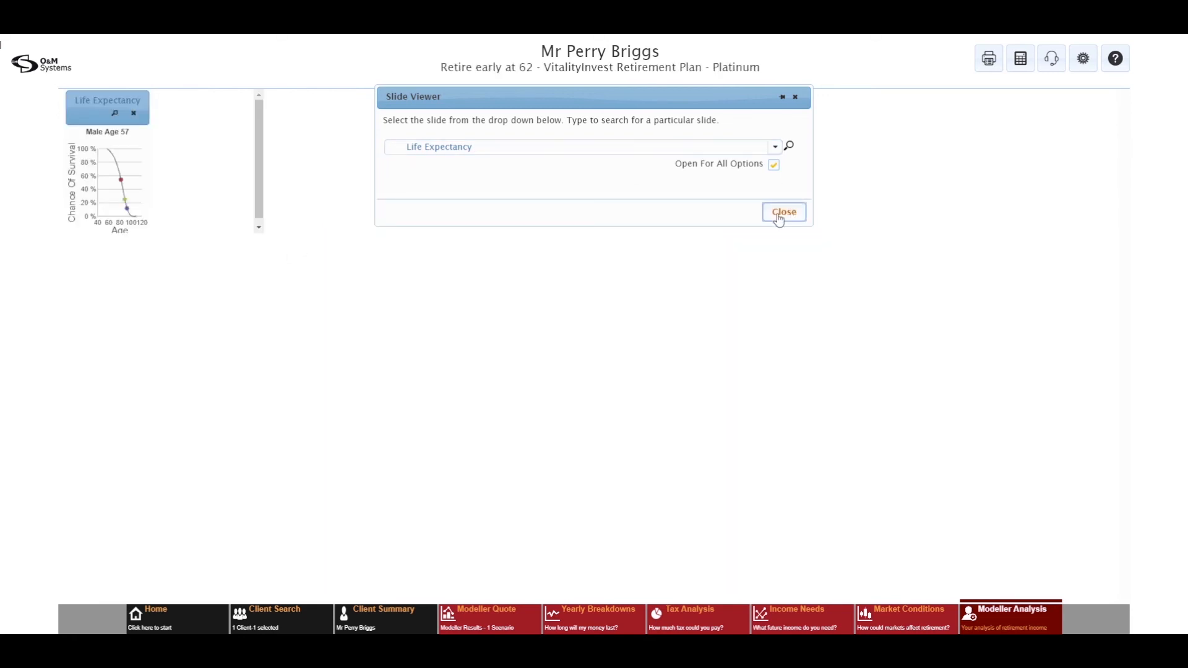
drag(257, 231, 412, 366)
Step: Widen the Life Expectancy chart to full width, check the Tax Analysis slides, then return to the quote
drag(262, 199, 648, 204)
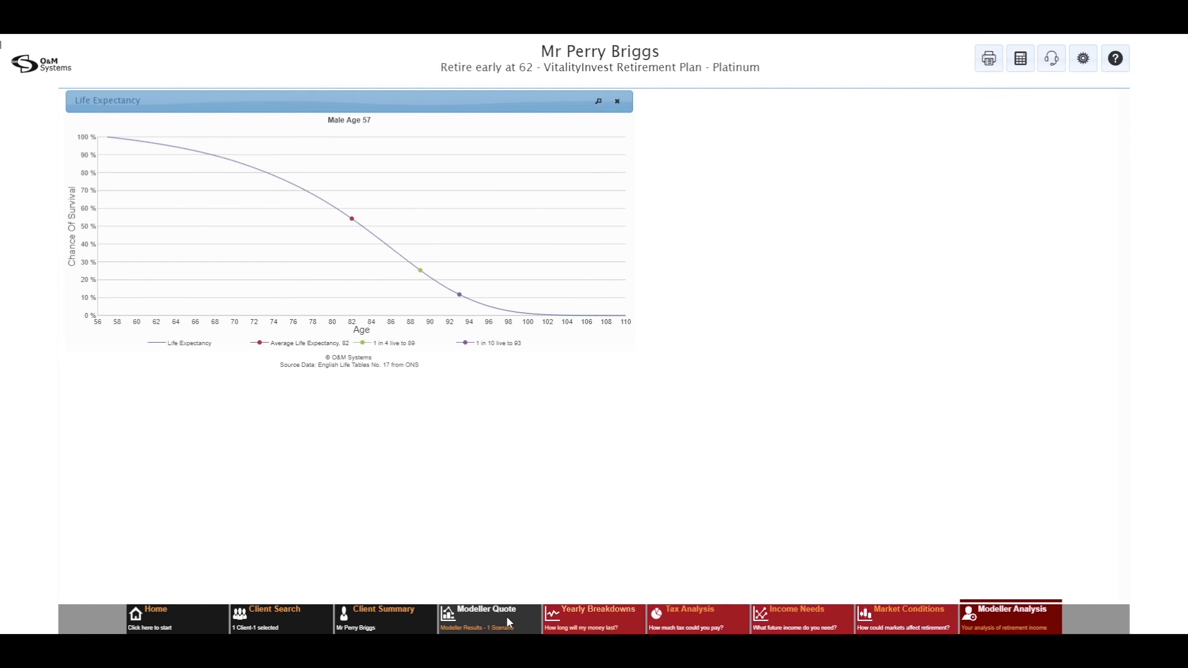
click(678, 621)
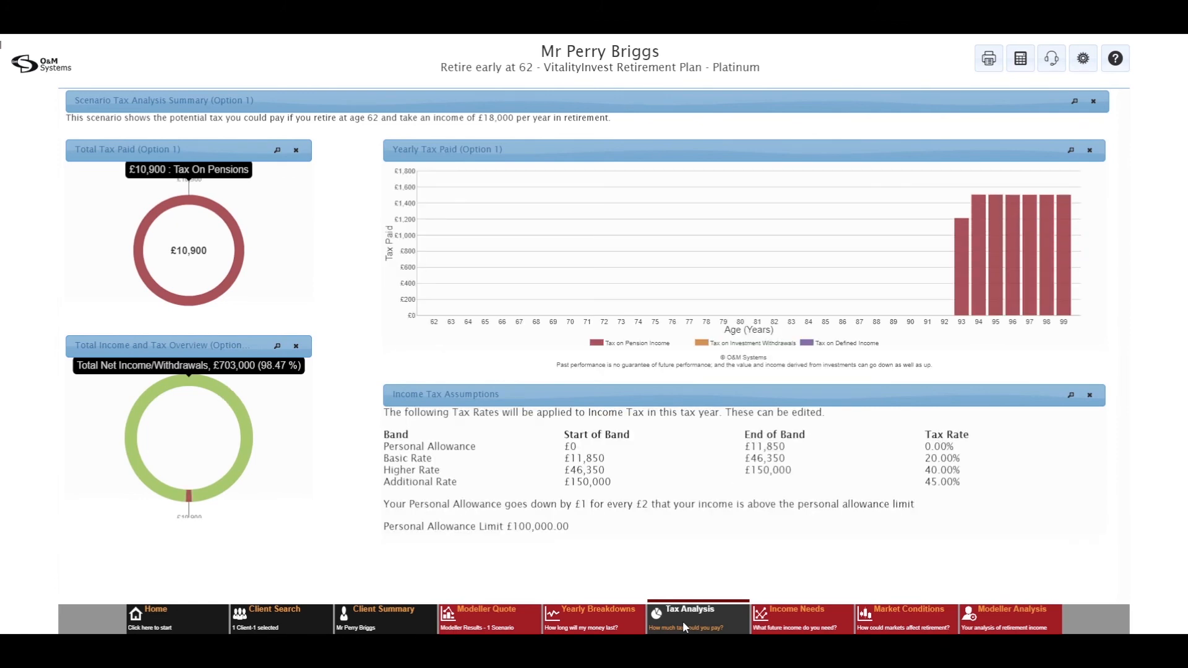
click(681, 621)
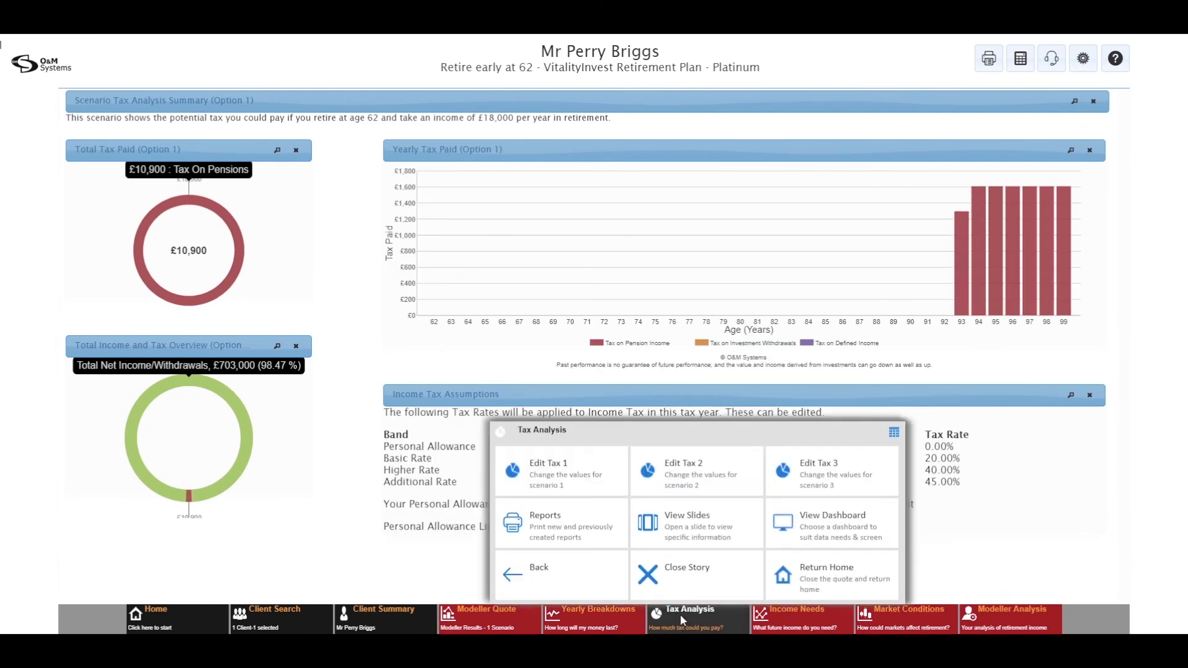
click(690, 536)
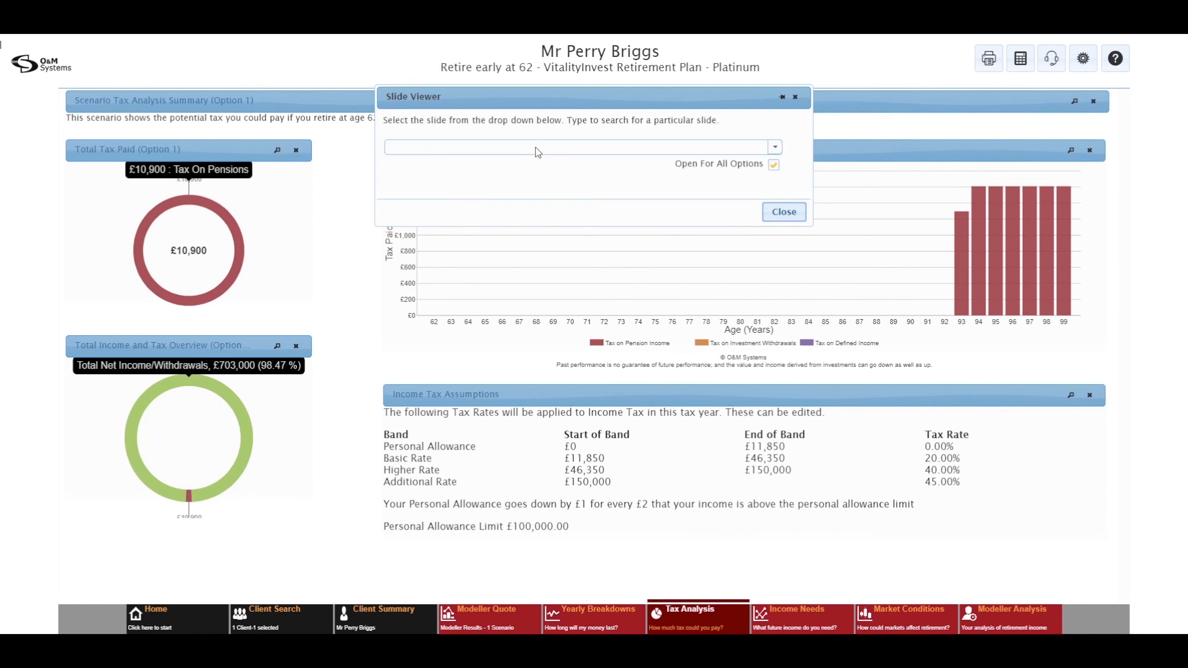
click(783, 213)
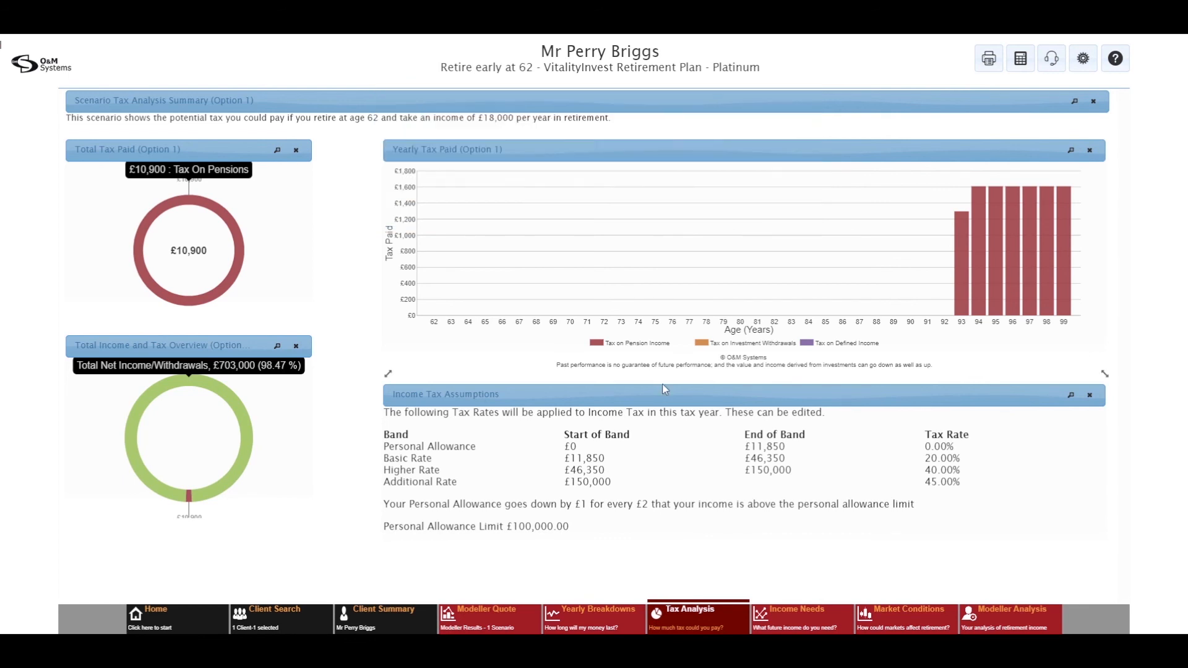
click(506, 617)
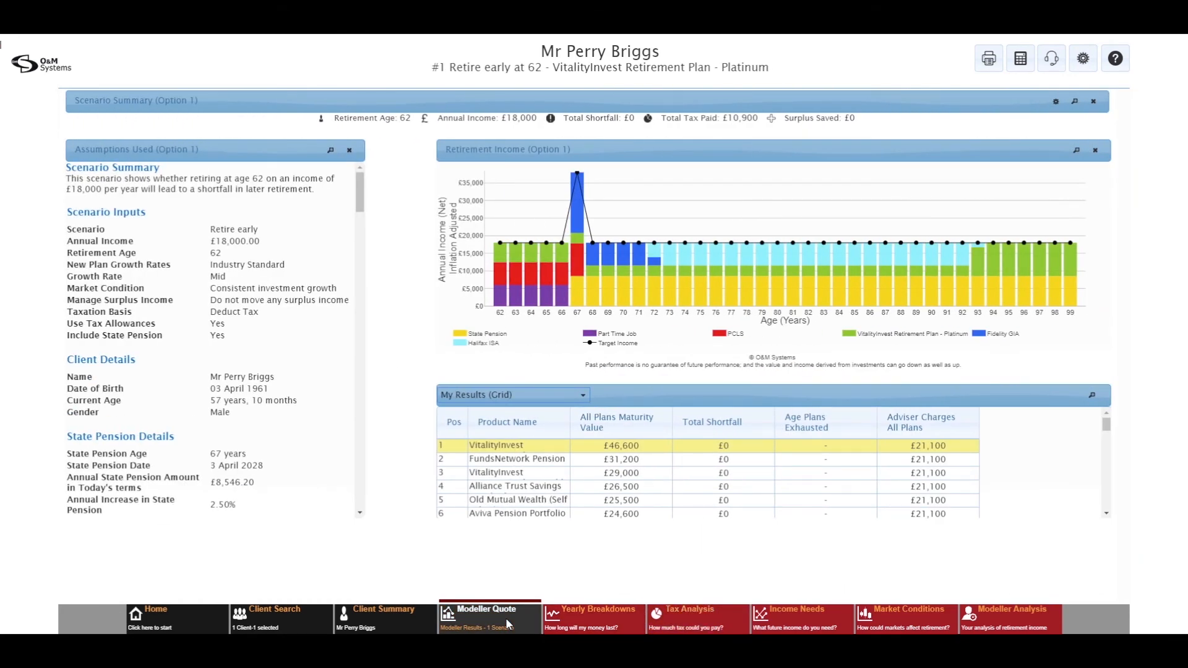
Step: Enable Scenario 2 as a copy of Scenario 1 (retire at 62, £18000) and show its Assumptions Used
click(506, 617)
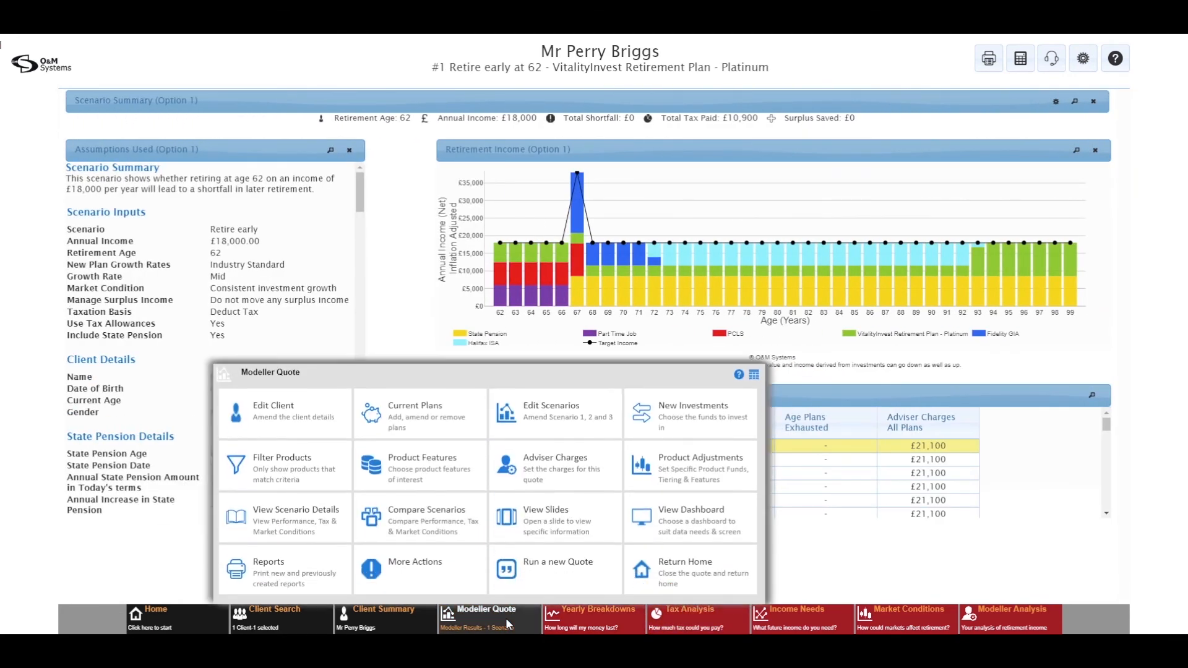
click(579, 433)
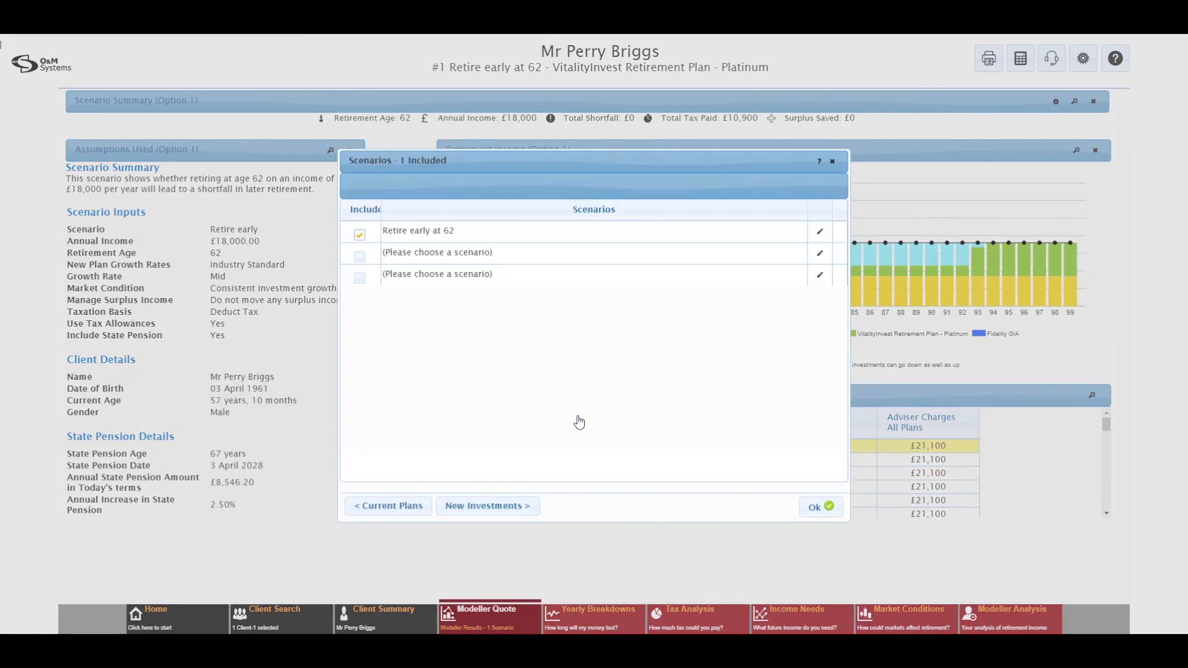
click(819, 257)
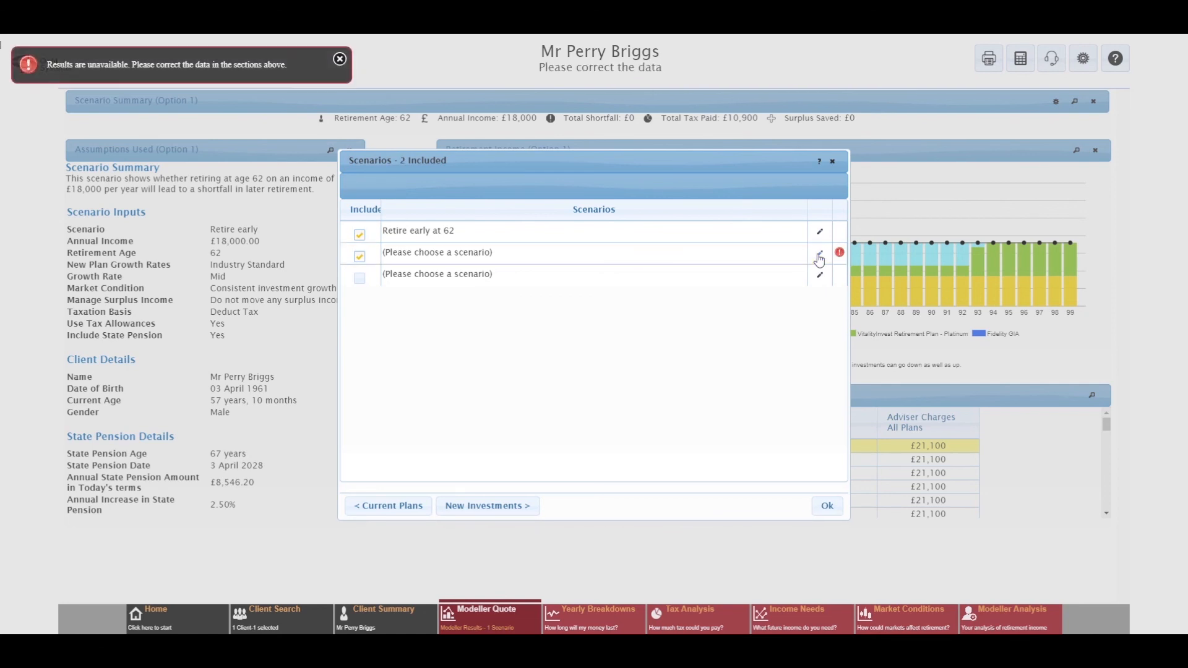
click(819, 254)
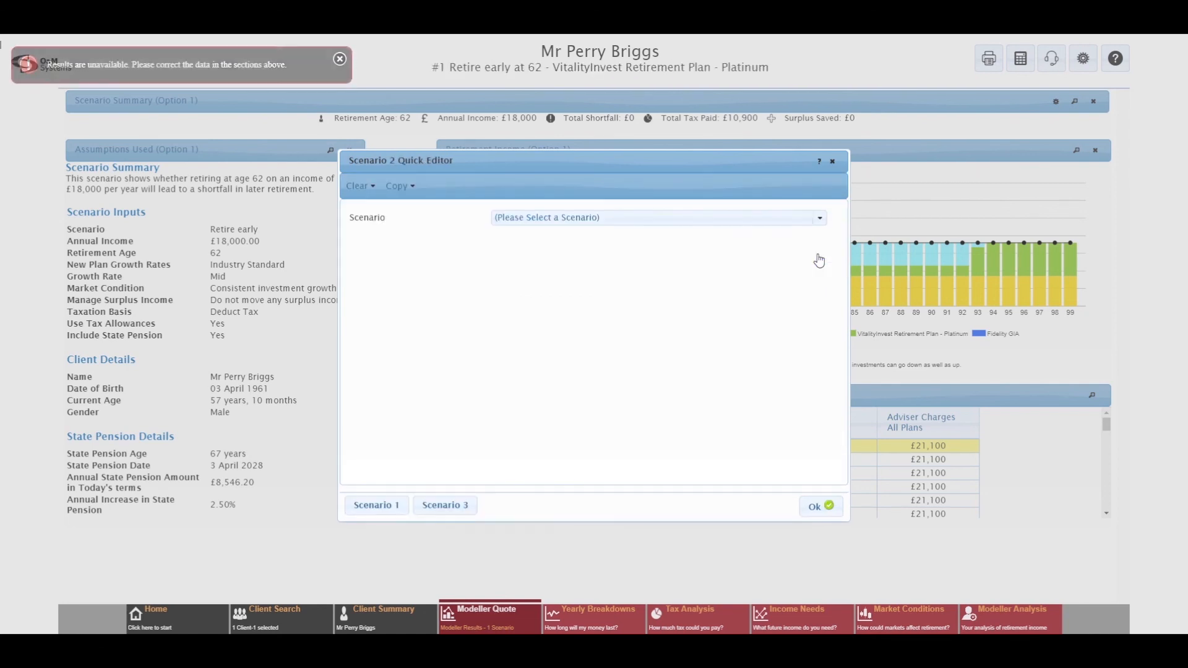
click(396, 193)
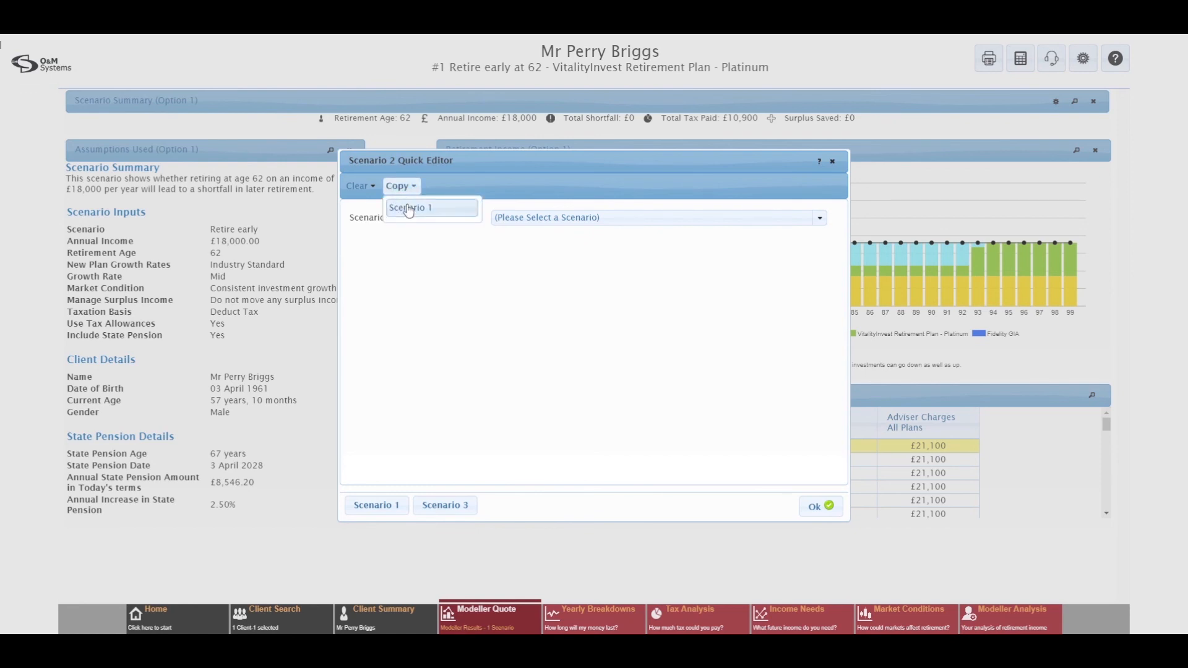
click(408, 209)
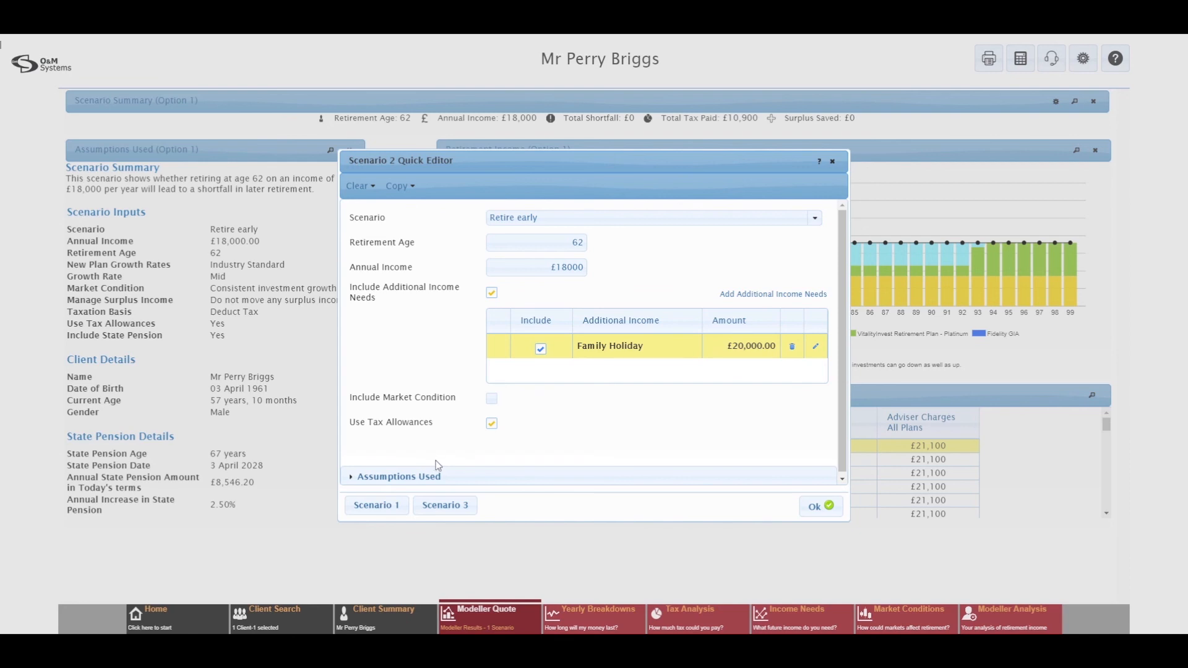
click(370, 479)
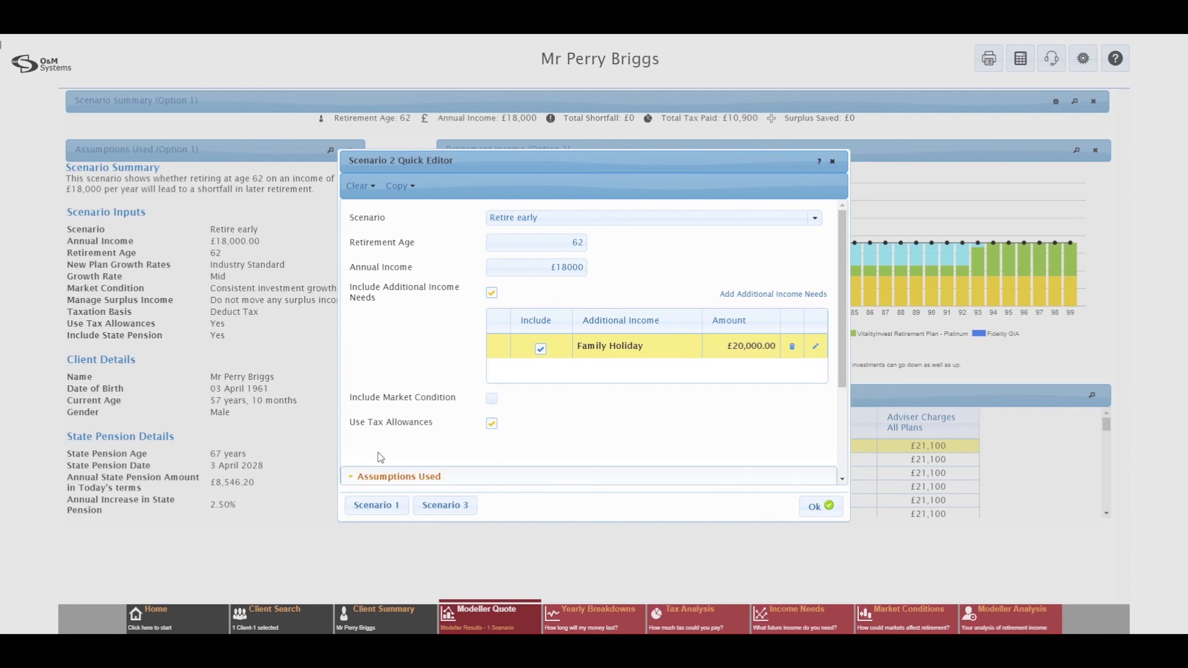
scroll(398, 410, down, 3)
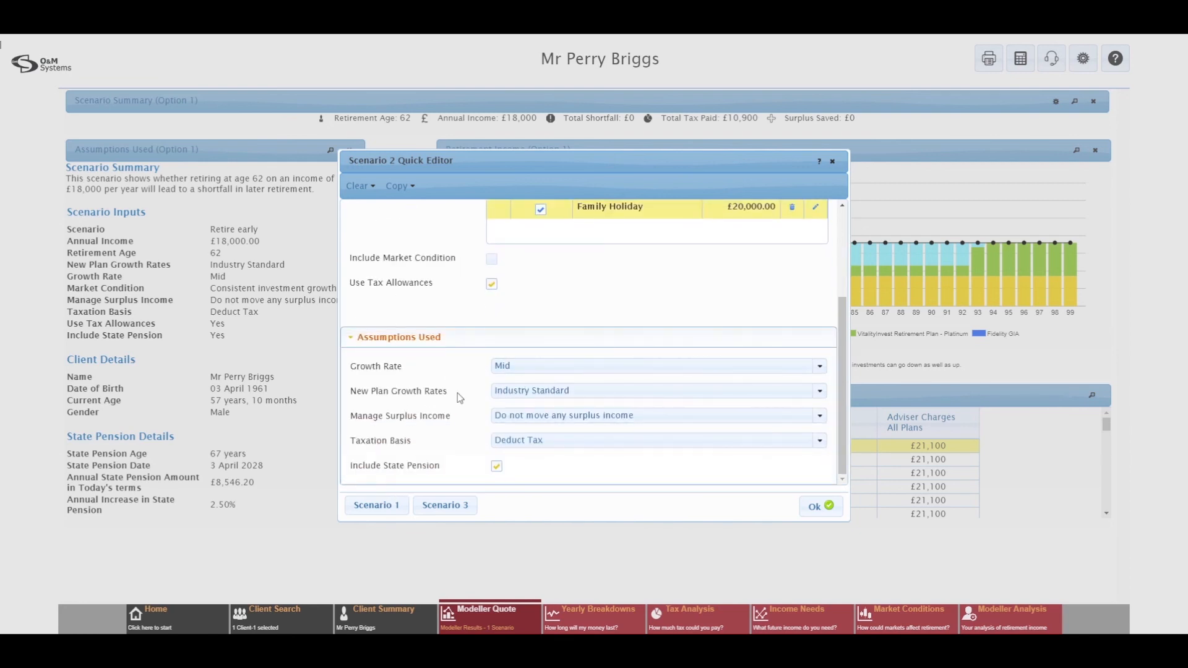